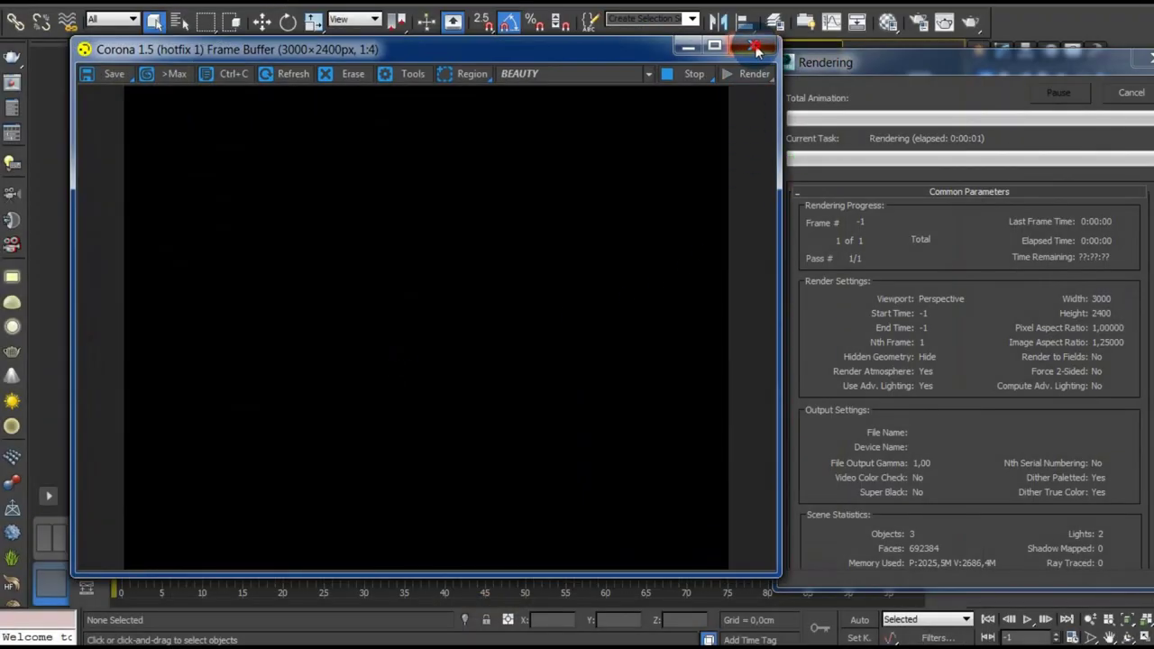
# Close the Corona Frame Buffer window and the Rendering progress dialog.
pyautogui.click(753, 45)
pyautogui.click(1141, 62)
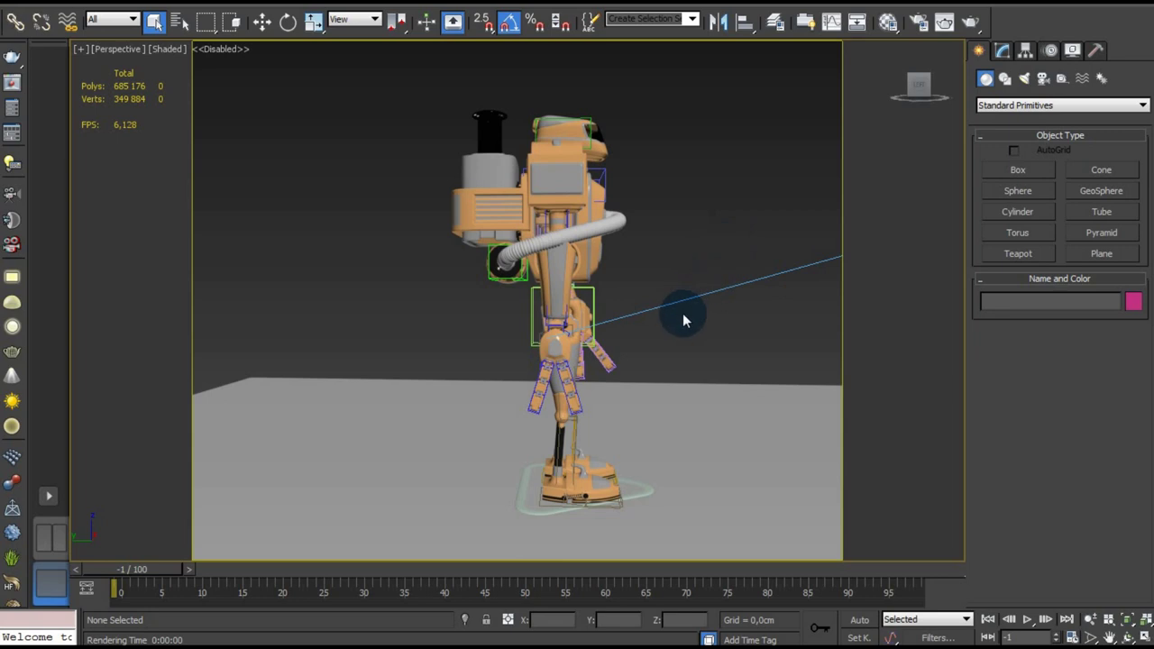
# Select the robot mesh, toggle and pick its Skin modifier, then select upper-body hub Hub002.
pyautogui.click(564, 188)
pyautogui.click(1003, 52)
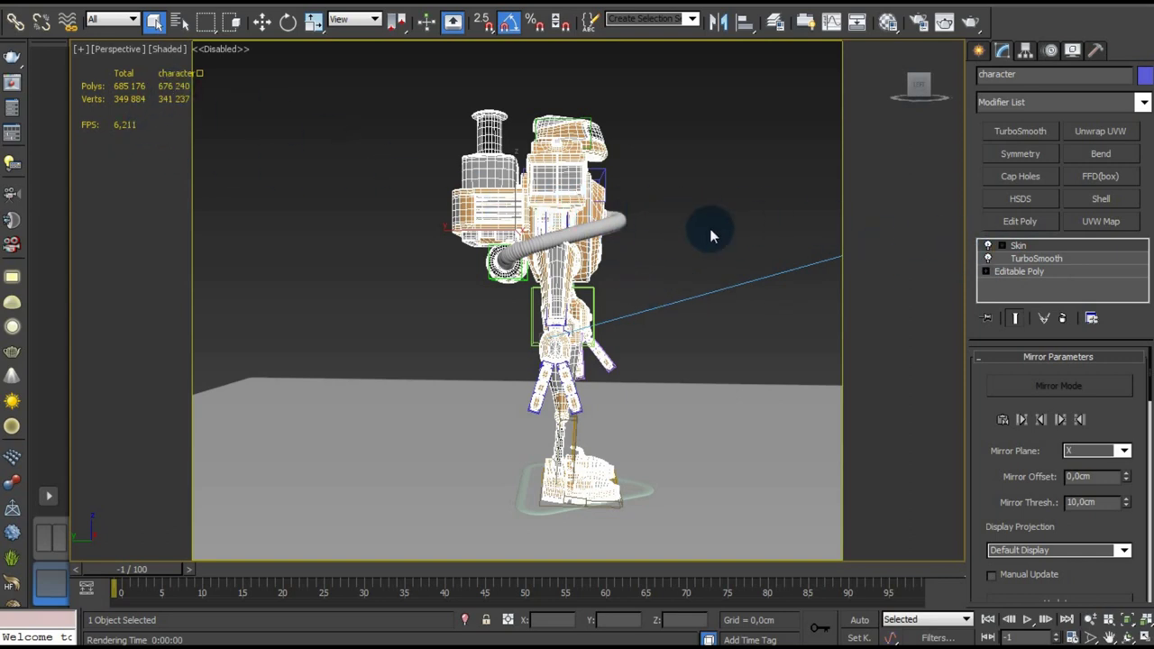
pyautogui.click(662, 225)
pyautogui.click(564, 191)
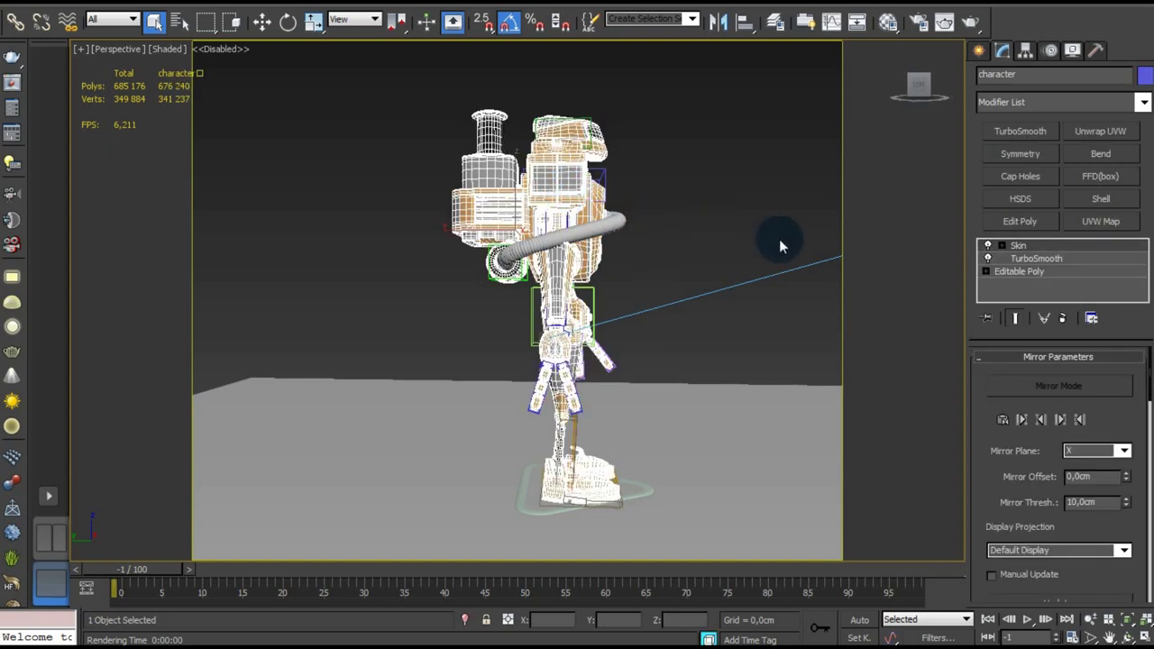
pyautogui.click(1012, 243)
pyautogui.click(1028, 252)
pyautogui.click(602, 191)
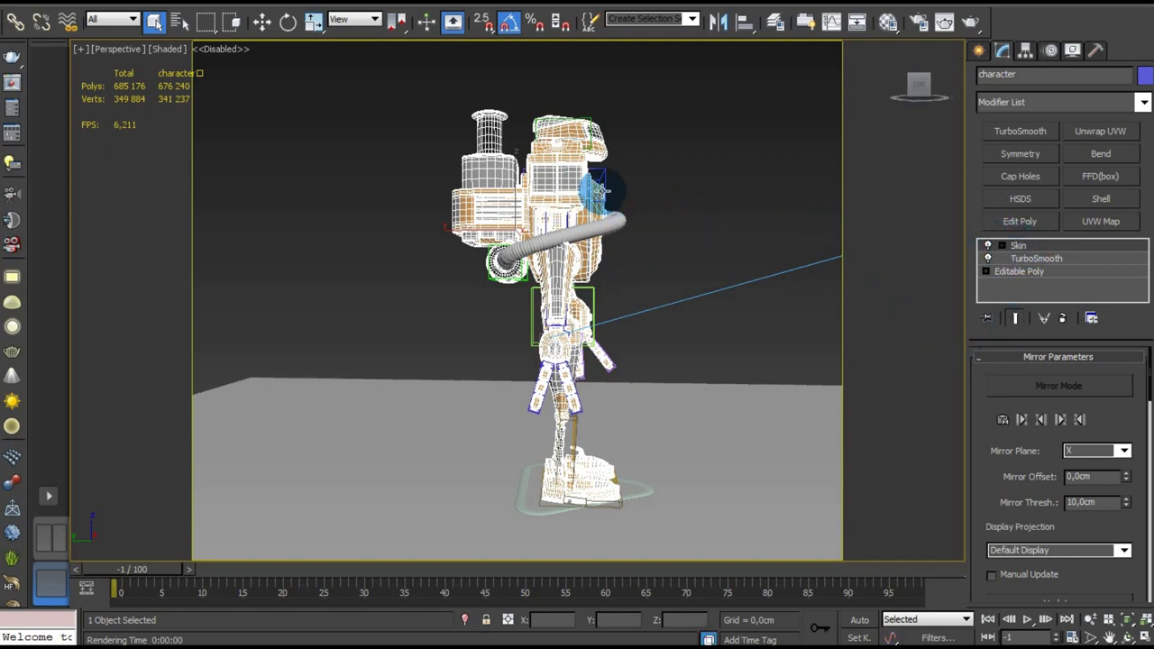
# Filter selection to CAT Bone, select CATRigHub001, and scrub its Animation Layer and layer 2 motion.
pyautogui.click(112, 18)
pyautogui.click(128, 191)
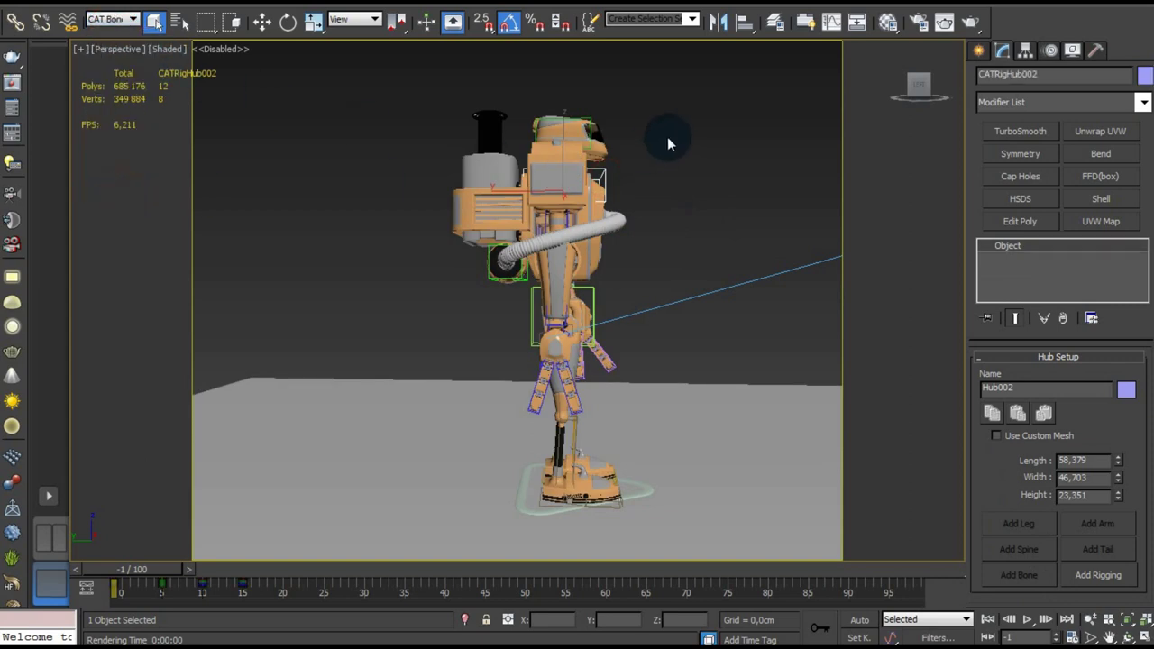
pyautogui.click(577, 333)
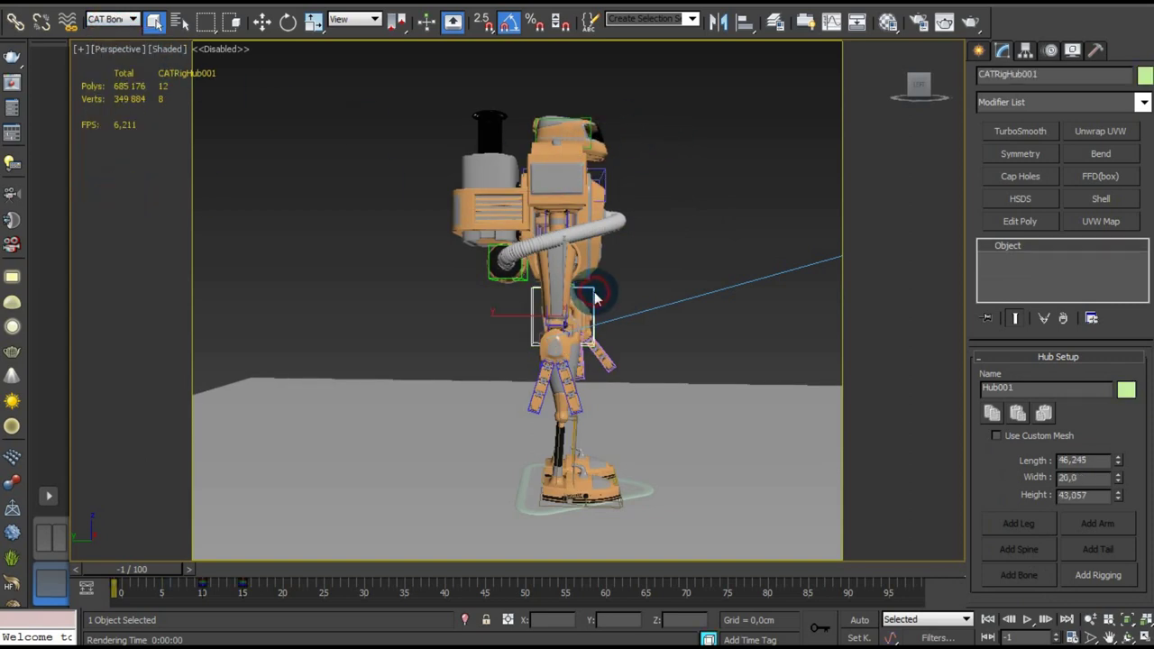
pyautogui.click(1050, 51)
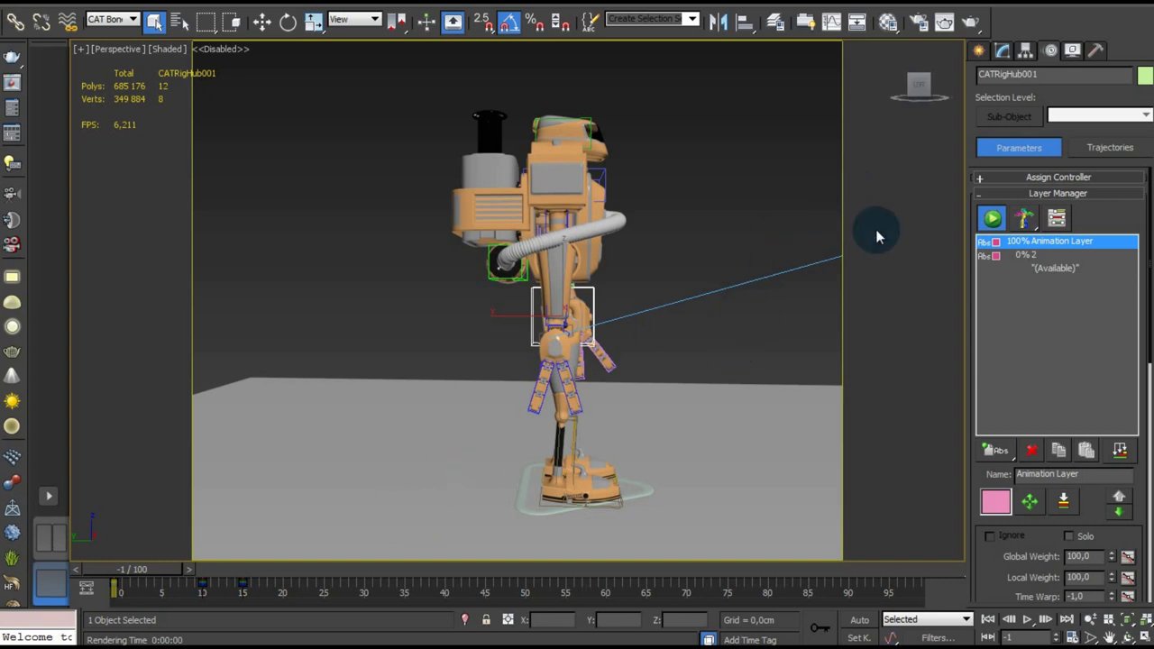
pyautogui.moveTo(148, 568)
pyautogui.mouseDown()
pyautogui.moveTo(277, 576)
pyautogui.moveTo(224, 583)
pyautogui.moveTo(271, 568)
pyautogui.moveTo(407, 570)
pyautogui.moveTo(126, 586)
pyautogui.moveTo(327, 581)
pyautogui.moveTo(144, 586)
pyautogui.moveTo(296, 597)
pyautogui.moveTo(226, 571)
pyautogui.moveTo(135, 577)
pyautogui.mouseUp()
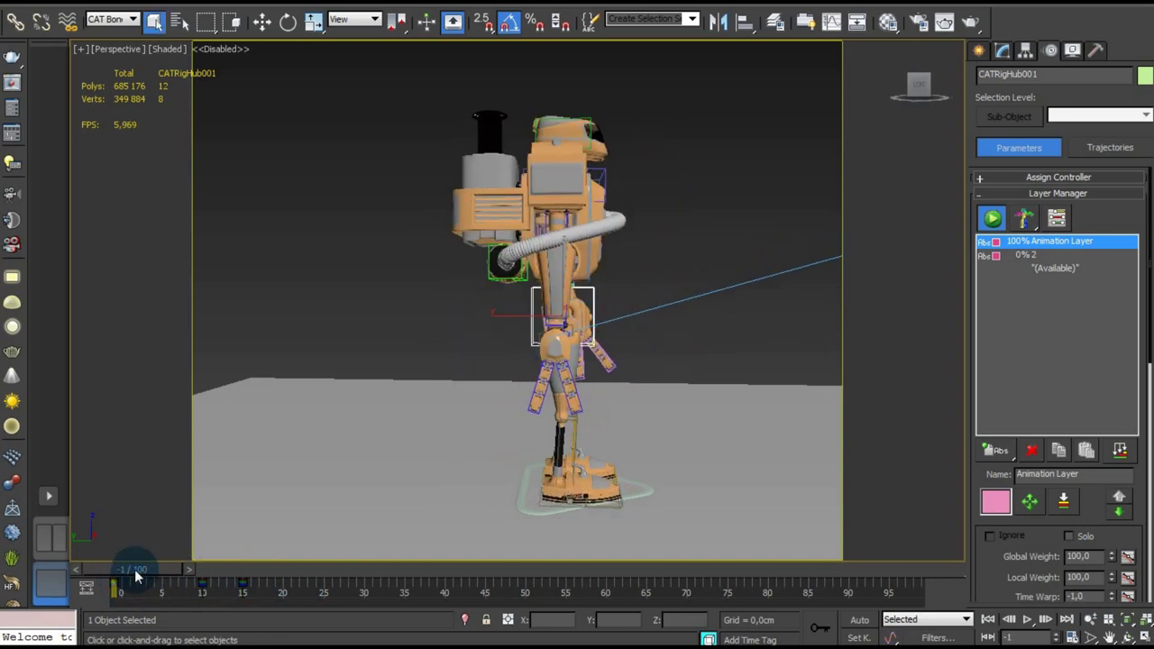
# Switch the CAT rig to Animation Mode and test-move the pelvis hub into a crouch.
pyautogui.click(991, 217)
pyautogui.moveTo(680, 353)
pyautogui.keyDown('alt'); pyautogui.mouseDown(button='middle')
pyautogui.moveTo(618, 386)
pyautogui.moveTo(529, 360)
pyautogui.moveTo(552, 366)
pyautogui.mouseUp(button='middle'); pyautogui.keyUp('alt')
pyautogui.press('w')
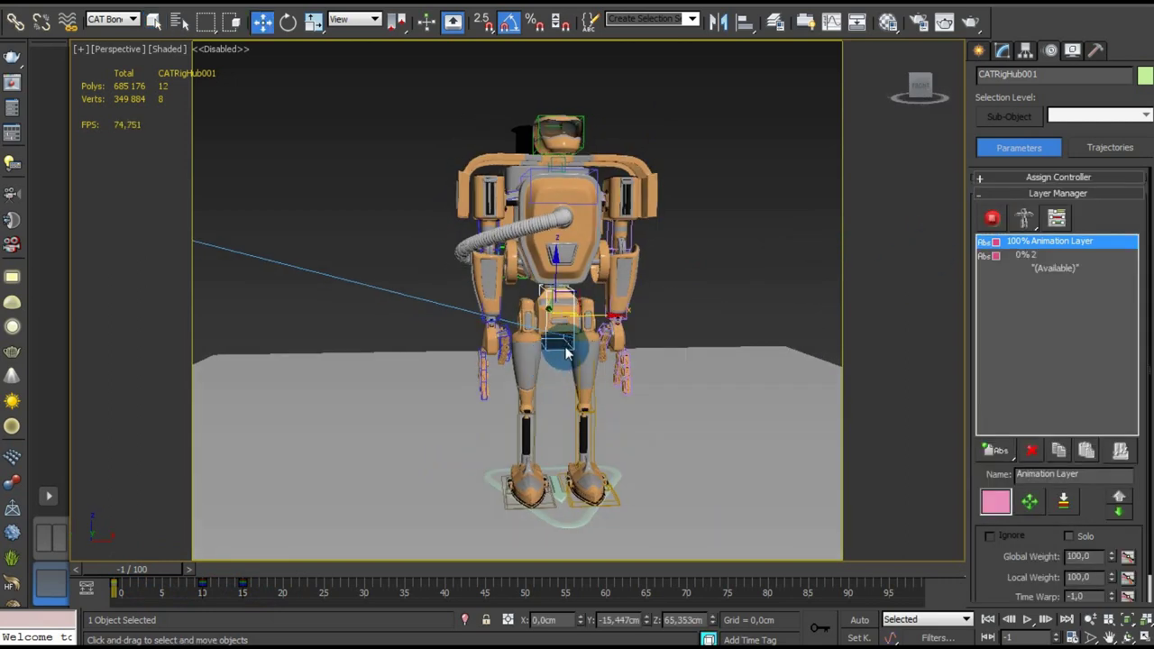
pyautogui.moveTo(558, 273)
pyautogui.mouseDown()
pyautogui.moveTo(552, 326)
pyautogui.moveTo(570, 287)
pyautogui.moveTo(568, 326)
pyautogui.moveTo(566, 288)
pyautogui.moveTo(574, 294)
pyautogui.mouseUp()
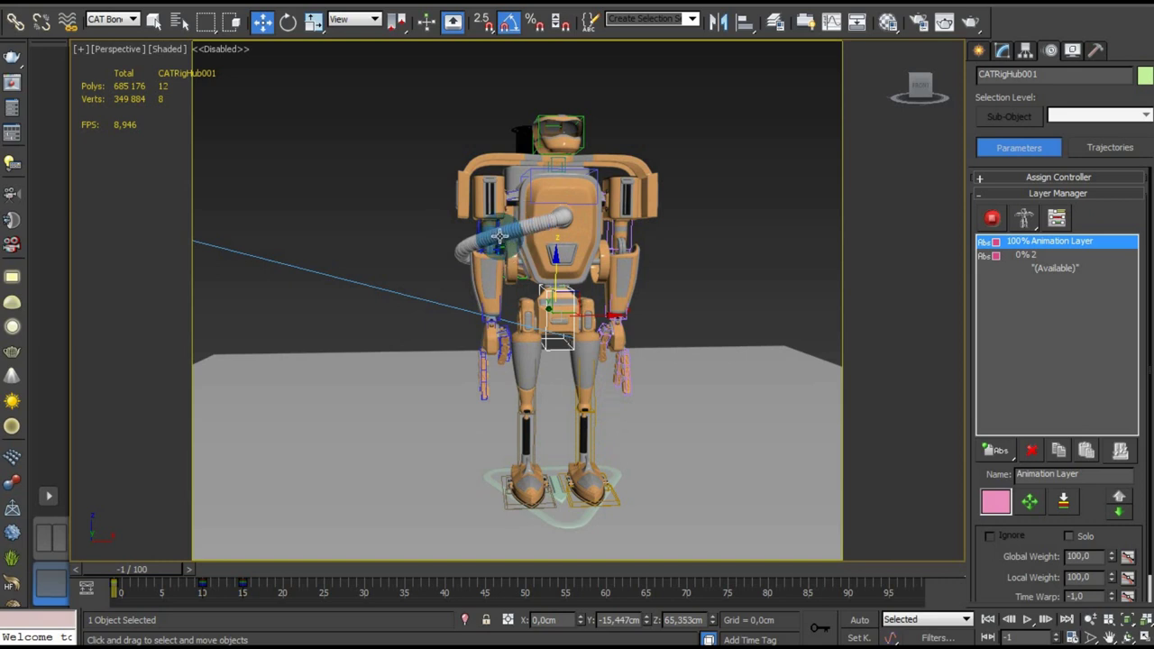
# Lift a foot leg platform off the ground, then select the right toe bone.
pyautogui.moveTo(501, 235)
pyautogui.keyDown('alt'); pyautogui.mouseDown(button='middle')
pyautogui.moveTo(734, 237)
pyautogui.moveTo(643, 309)
pyautogui.moveTo(670, 415)
pyautogui.moveTo(586, 397)
pyautogui.moveTo(549, 433)
pyautogui.moveTo(552, 415)
pyautogui.moveTo(579, 407)
pyautogui.mouseUp(button='middle'); pyautogui.keyUp('alt')
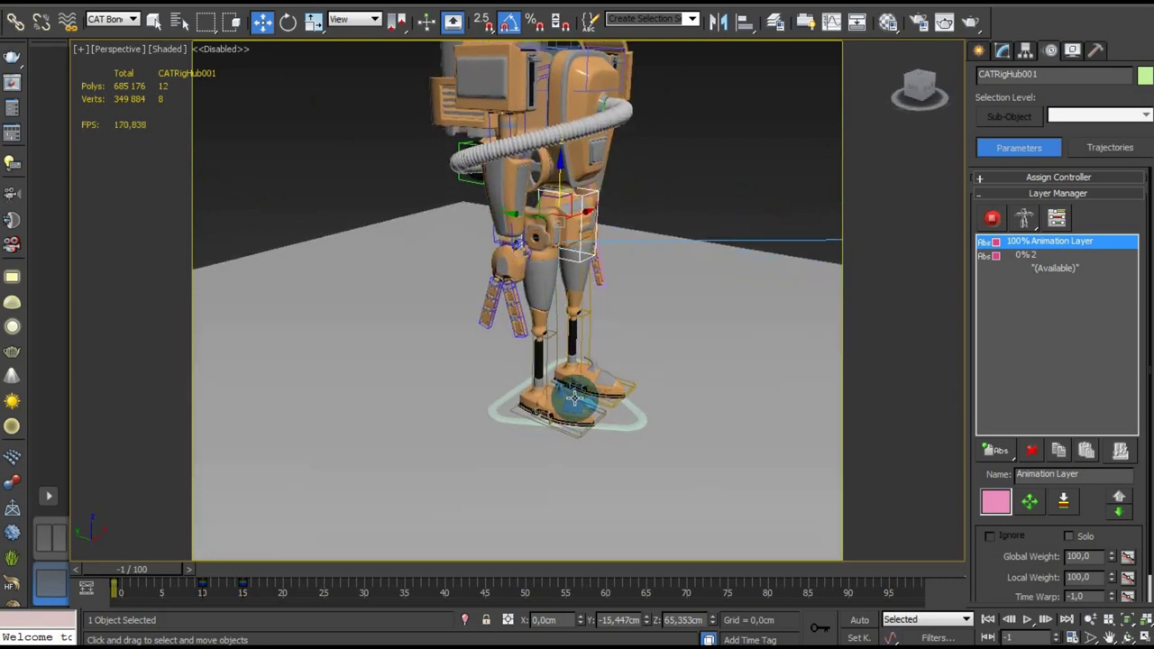
pyautogui.click(559, 430)
pyautogui.moveTo(559, 424)
pyautogui.mouseDown()
pyautogui.moveTo(562, 307)
pyautogui.moveTo(572, 300)
pyautogui.moveTo(587, 339)
pyautogui.moveTo(629, 358)
pyautogui.mouseUp()
pyautogui.keyDown('alt'); pyautogui.moveTo(602, 366); pyautogui.dragTo(618, 400, button='middle'); pyautogui.keyUp('alt')
pyautogui.click(646, 431)
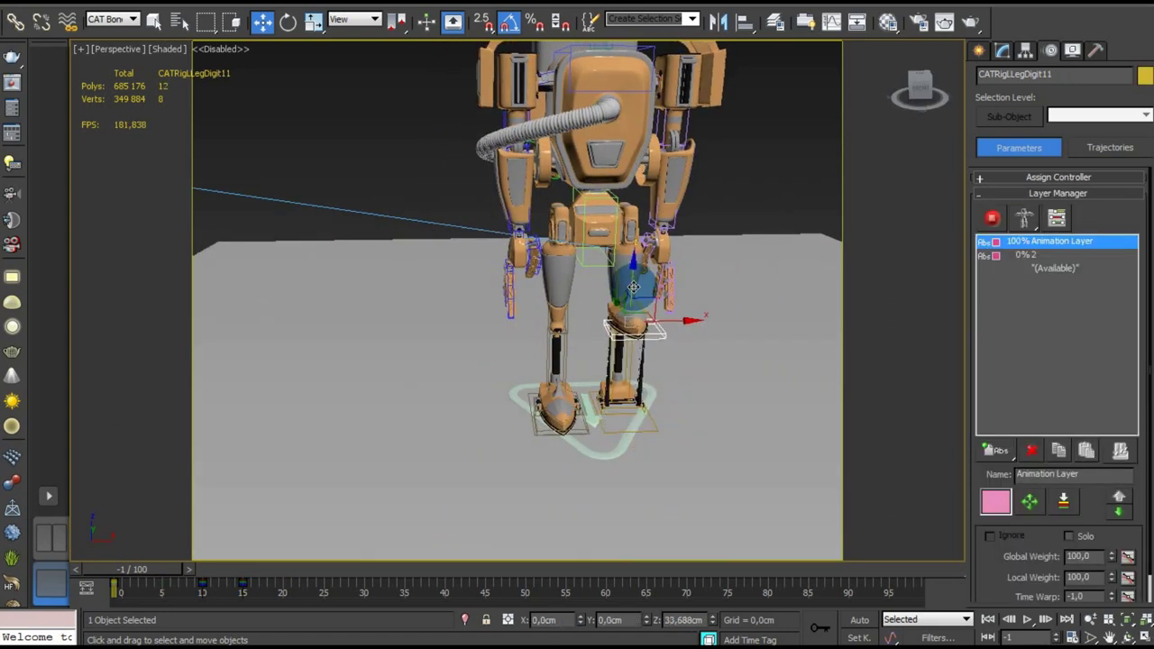
pyautogui.moveTo(670, 320)
pyautogui.keyDown('alt'); pyautogui.mouseDown(button='middle')
pyautogui.moveTo(699, 408)
pyautogui.moveTo(618, 400)
pyautogui.mouseUp(button='middle'); pyautogui.keyUp('alt')
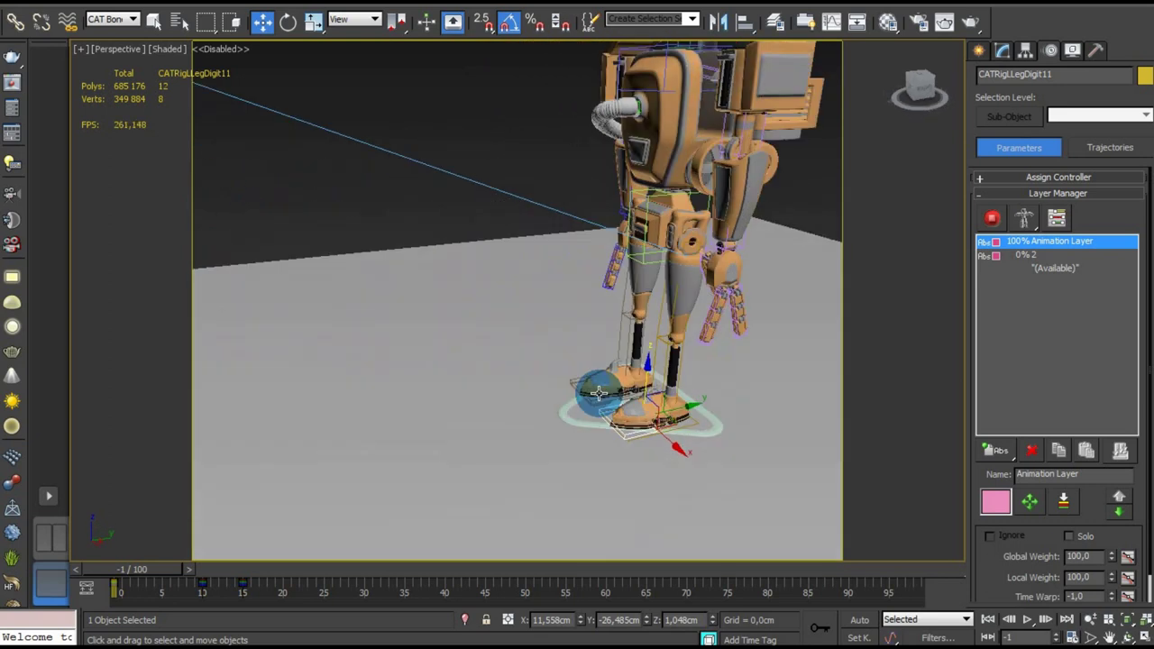
# Lift the CATRigLegPlatform up and set it back down on the ground.
pyautogui.click(632, 442)
pyautogui.moveTo(657, 371); pyautogui.dragTo(655, 326)
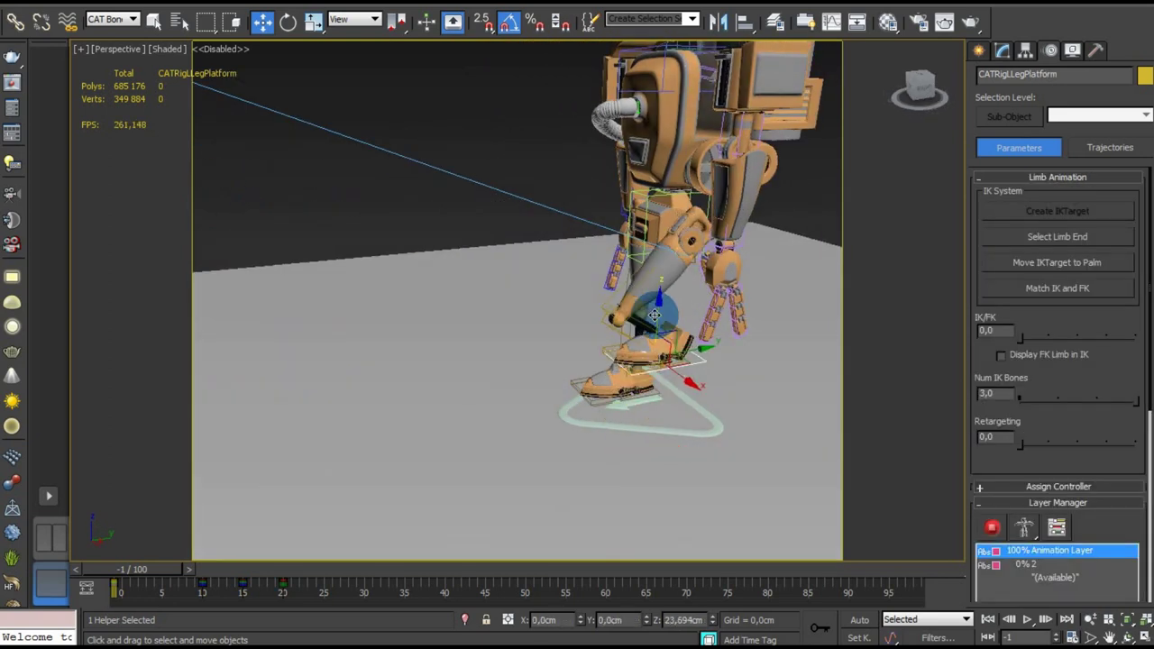
pyautogui.moveTo(656, 327); pyautogui.dragTo(649, 438)
pyautogui.keyDown('alt'); pyautogui.moveTo(650, 438); pyautogui.dragTo(634, 364, button='middle'); pyautogui.keyUp('alt')
pyautogui.scroll(3, 631, 432)
pyautogui.scroll(3, 626, 438)
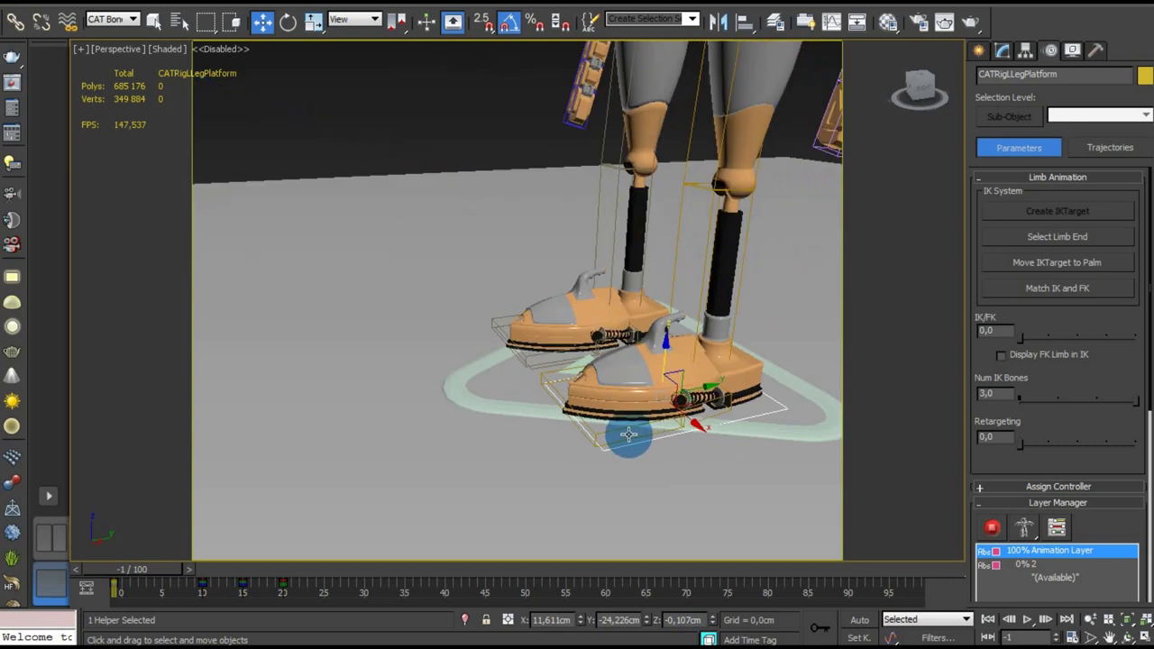
# Rotate toe bone CATRigLegDigit11, then return it to its original angle.
pyautogui.click(613, 431)
pyautogui.press('e')
pyautogui.moveTo(613, 432); pyautogui.dragTo(597, 371)
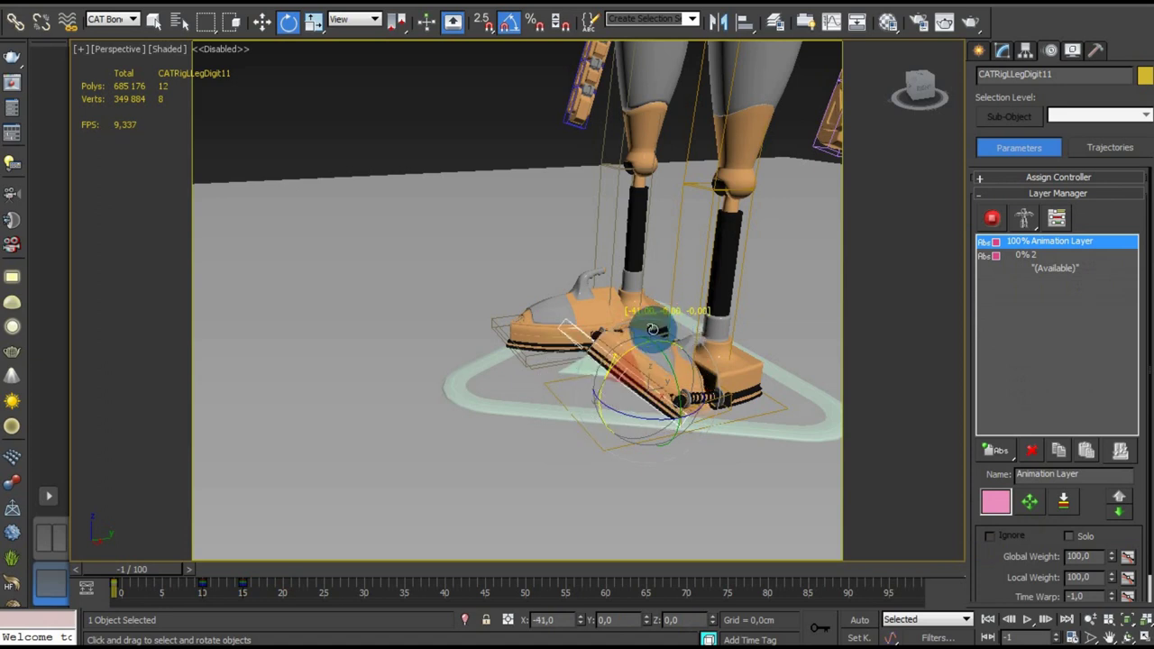
pyautogui.moveTo(597, 370); pyautogui.dragTo(582, 364)
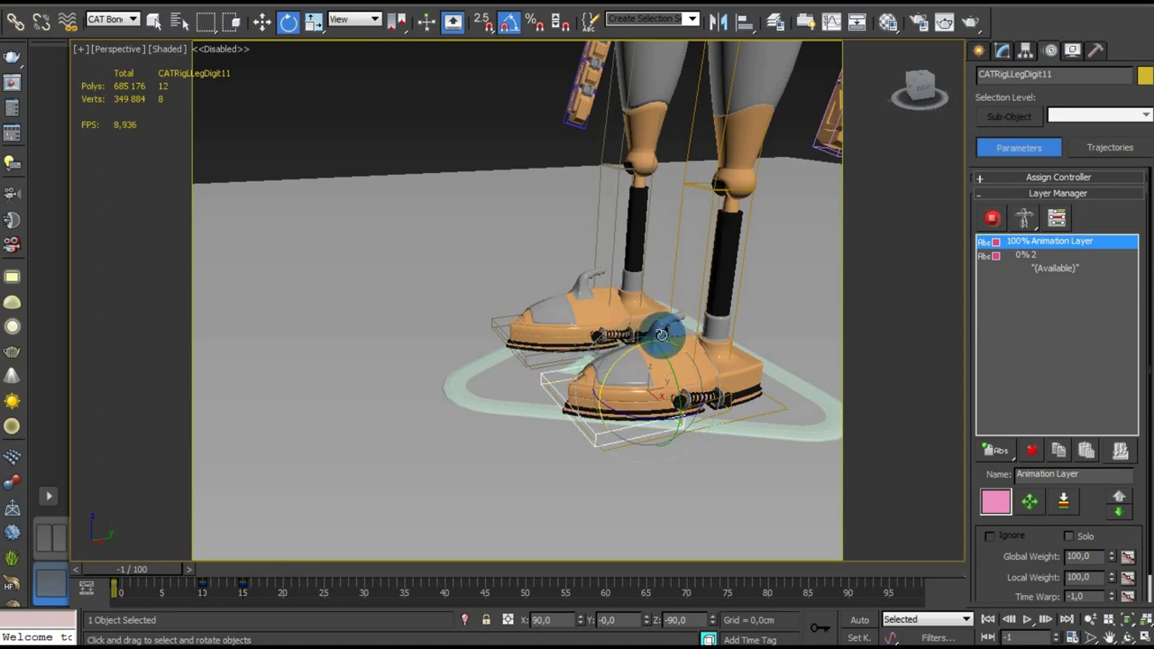
pyautogui.keyDown('alt'); pyautogui.moveTo(661, 335); pyautogui.dragTo(608, 430, button='middle'); pyautogui.keyUp('alt')
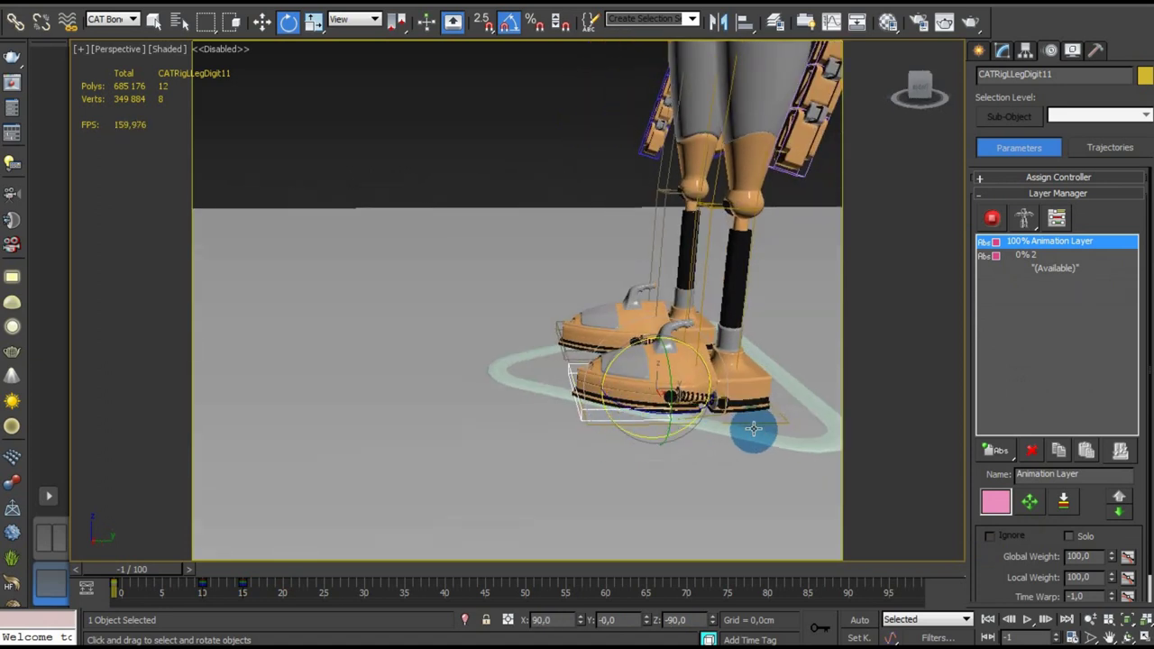
# Move the left foot platform forward and plant it beside the other foot.
pyautogui.click(754, 429)
pyautogui.press('w')
pyautogui.moveTo(686, 371)
pyautogui.mouseDown()
pyautogui.moveTo(612, 322)
pyautogui.moveTo(533, 361)
pyautogui.moveTo(438, 193)
pyautogui.moveTo(383, 196)
pyautogui.moveTo(479, 236)
pyautogui.mouseUp()
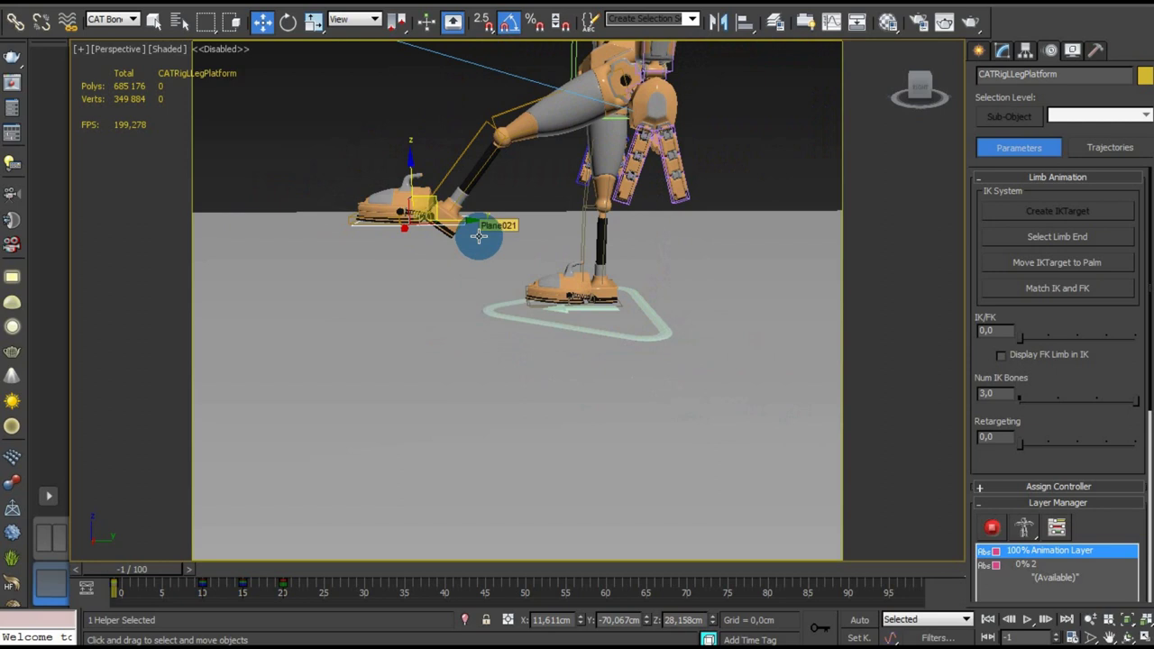
pyautogui.moveTo(479, 235)
pyautogui.keyDown('alt'); pyautogui.mouseDown(button='middle')
pyautogui.moveTo(498, 288)
pyautogui.moveTo(554, 342)
pyautogui.moveTo(340, 328)
pyautogui.moveTo(523, 361)
pyautogui.moveTo(531, 339)
pyautogui.moveTo(460, 386)
pyautogui.mouseUp(button='middle'); pyautogui.keyUp('alt')
pyautogui.moveTo(460, 386)
pyautogui.mouseDown()
pyautogui.moveTo(696, 393)
pyautogui.moveTo(701, 343)
pyautogui.moveTo(682, 373)
pyautogui.moveTo(457, 348)
pyautogui.moveTo(387, 361)
pyautogui.moveTo(528, 334)
pyautogui.moveTo(521, 343)
pyautogui.moveTo(538, 327)
pyautogui.mouseUp()
pyautogui.moveTo(538, 327)
pyautogui.keyDown('alt'); pyautogui.mouseDown(button='middle')
pyautogui.moveTo(605, 490)
pyautogui.moveTo(683, 193)
pyautogui.mouseUp(button='middle'); pyautogui.keyUp('alt')
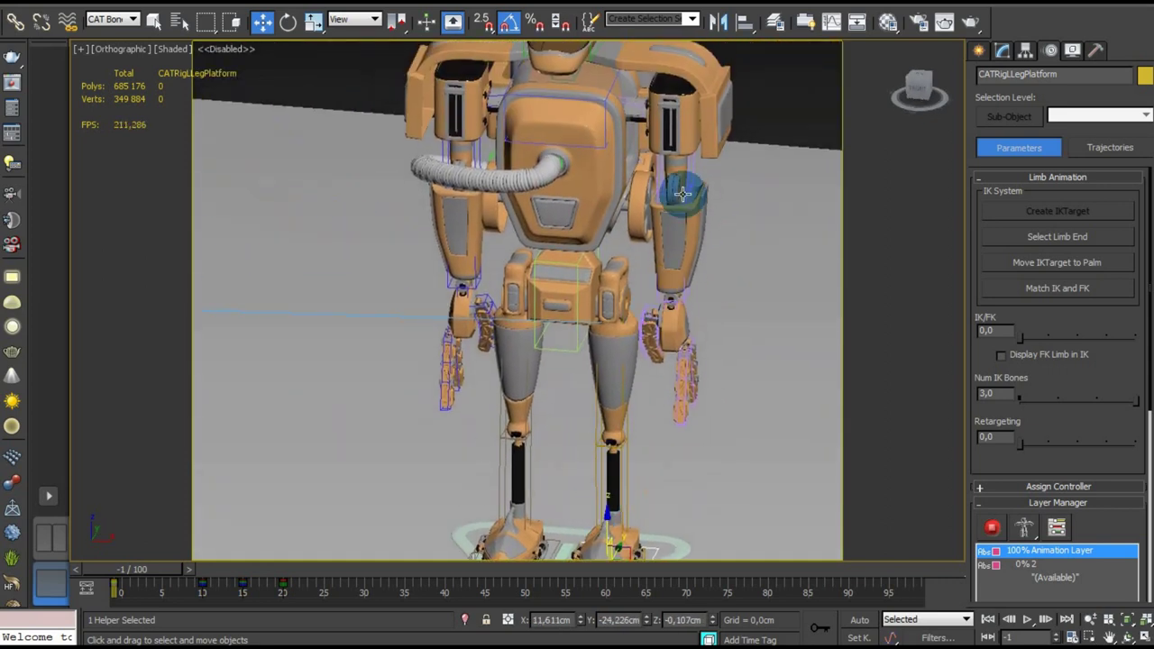
# Select the left upper arm bone, review its Hierarchy link settings, and test-rotate then cancel.
pyautogui.click(689, 178)
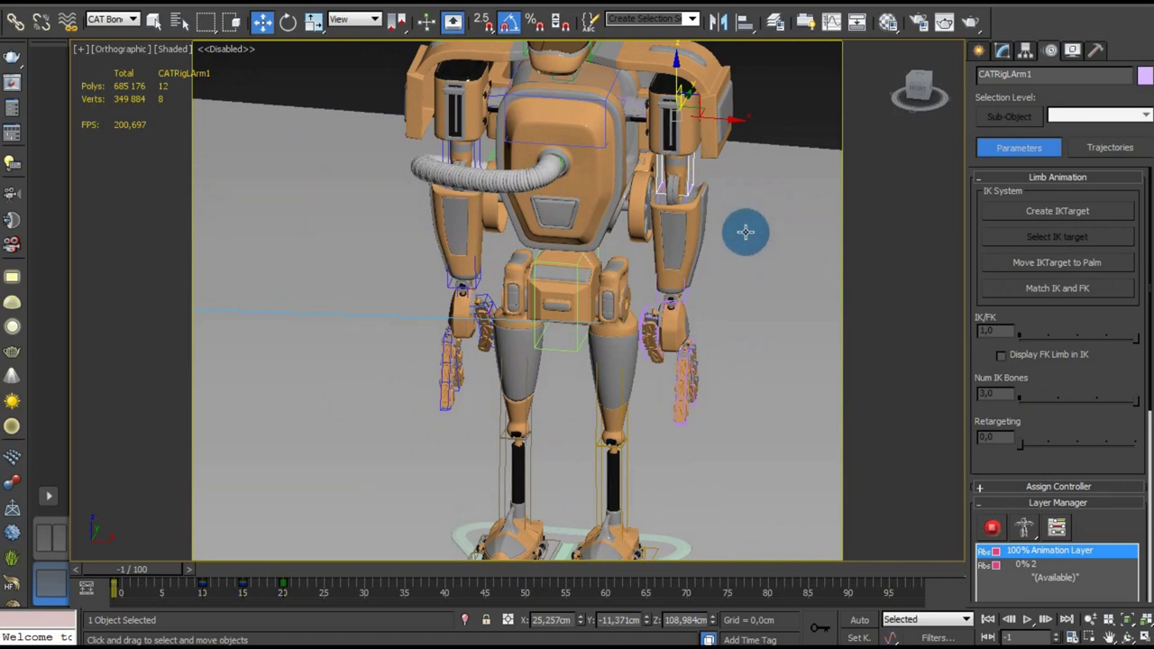
pyautogui.press('e')
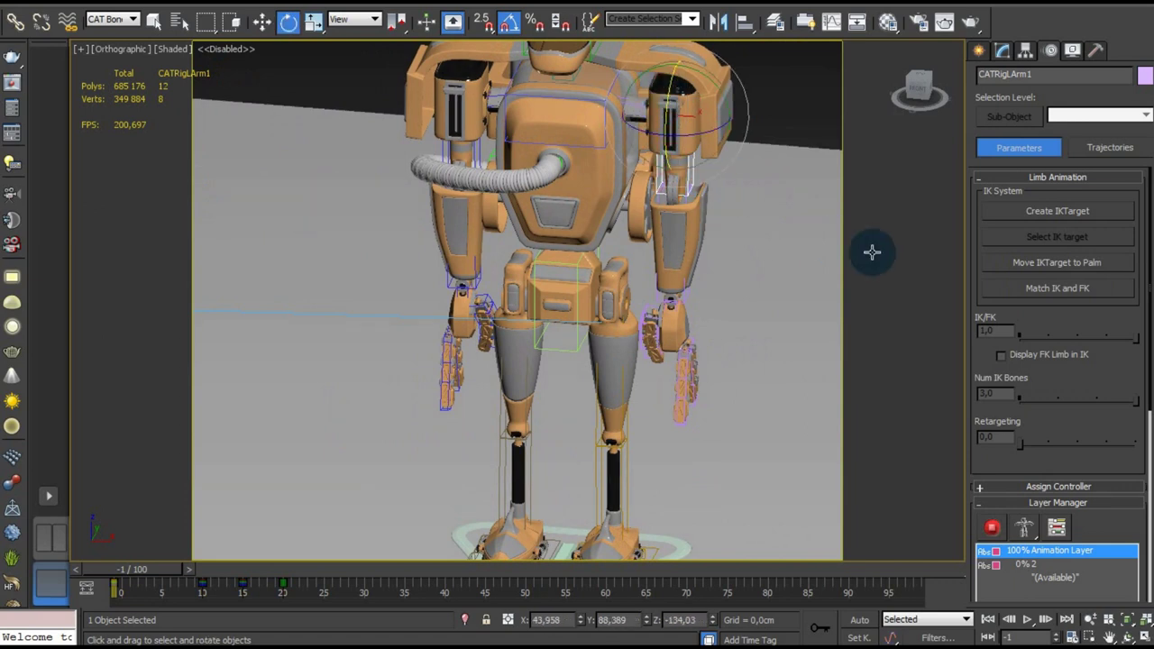
pyautogui.click(1025, 49)
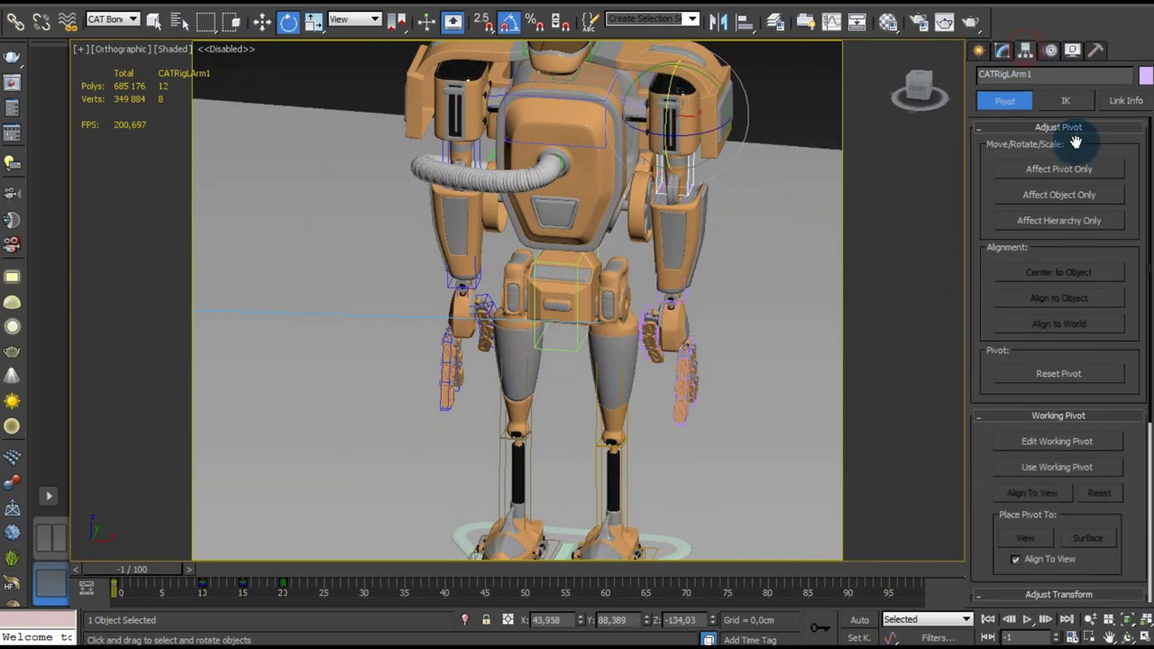
pyautogui.moveTo(984, 469); pyautogui.dragTo(975, 185)
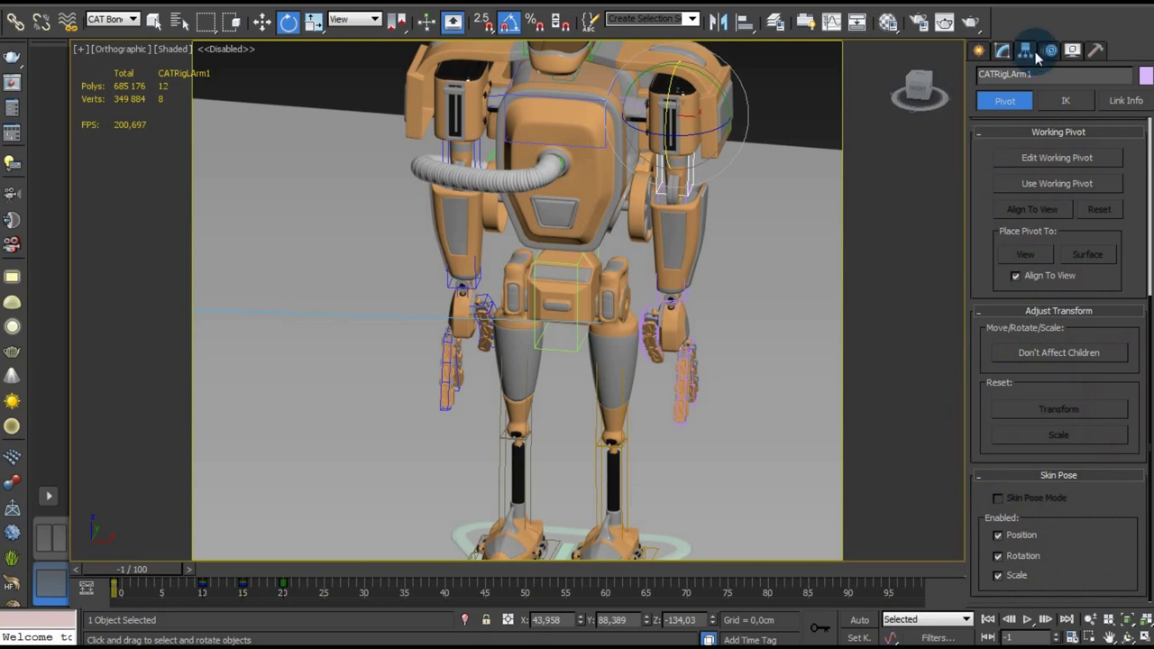
pyautogui.click(1126, 100)
pyautogui.moveTo(994, 510); pyautogui.dragTo(1004, 387)
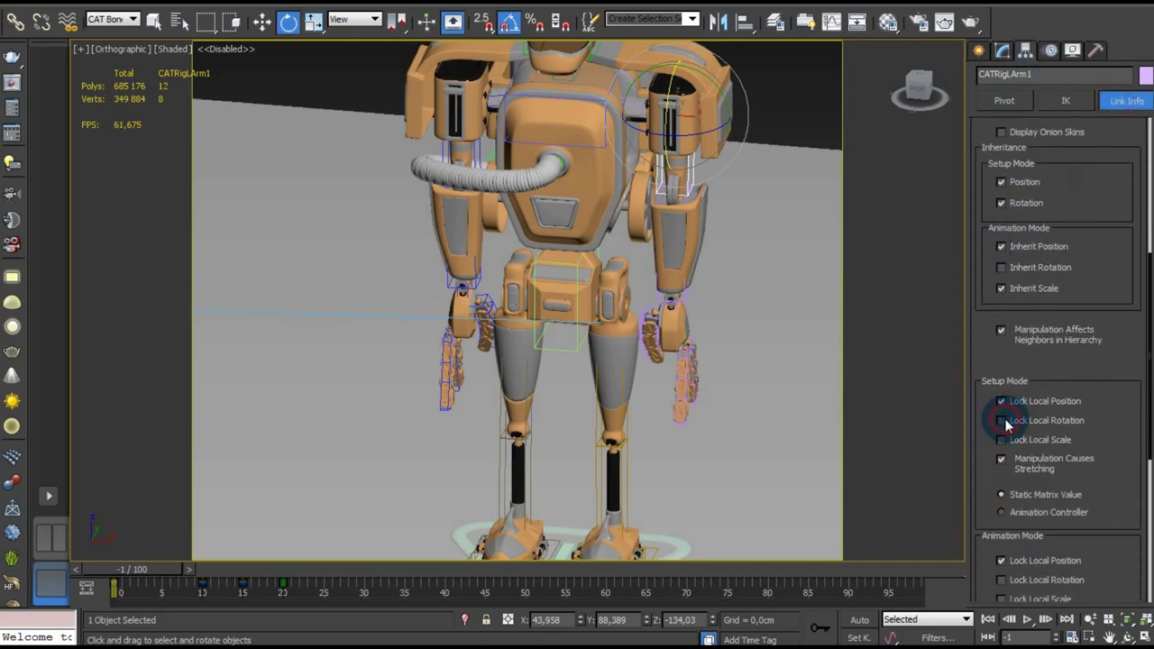
pyautogui.moveTo(672, 155); pyautogui.dragTo(662, 70)
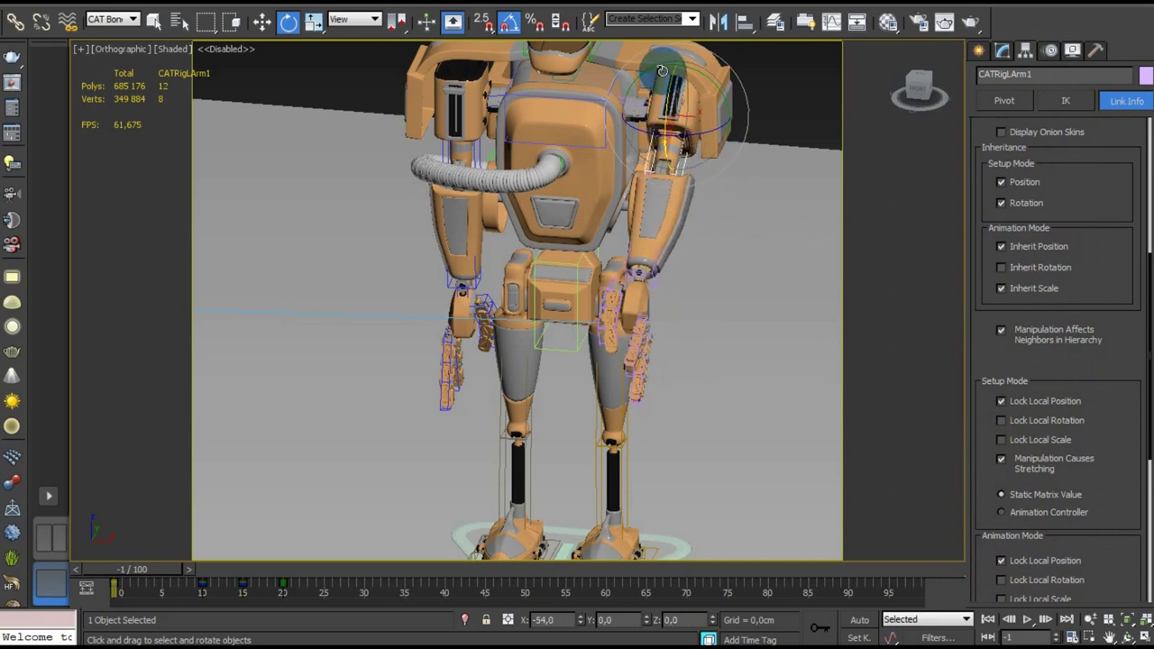
pyautogui.rightClick(662, 70)
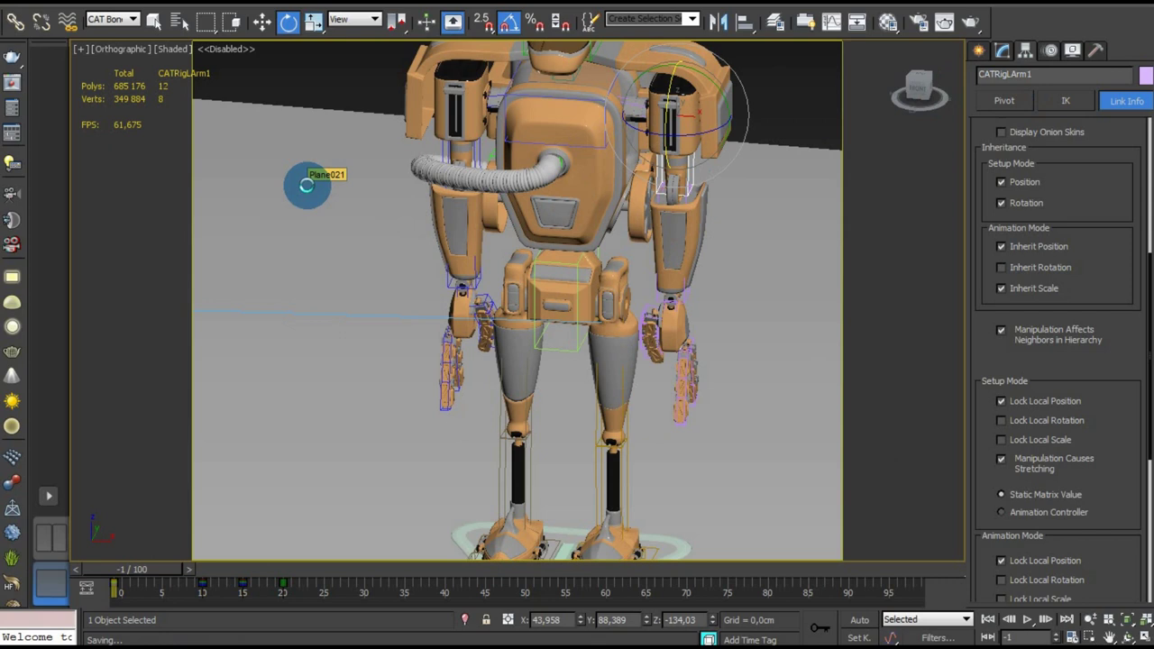
# Return to CATRigLArm1's Limb Setup and reframe the view on the torso.
pyautogui.click(1001, 51)
pyautogui.scroll(-5, 763, 227)
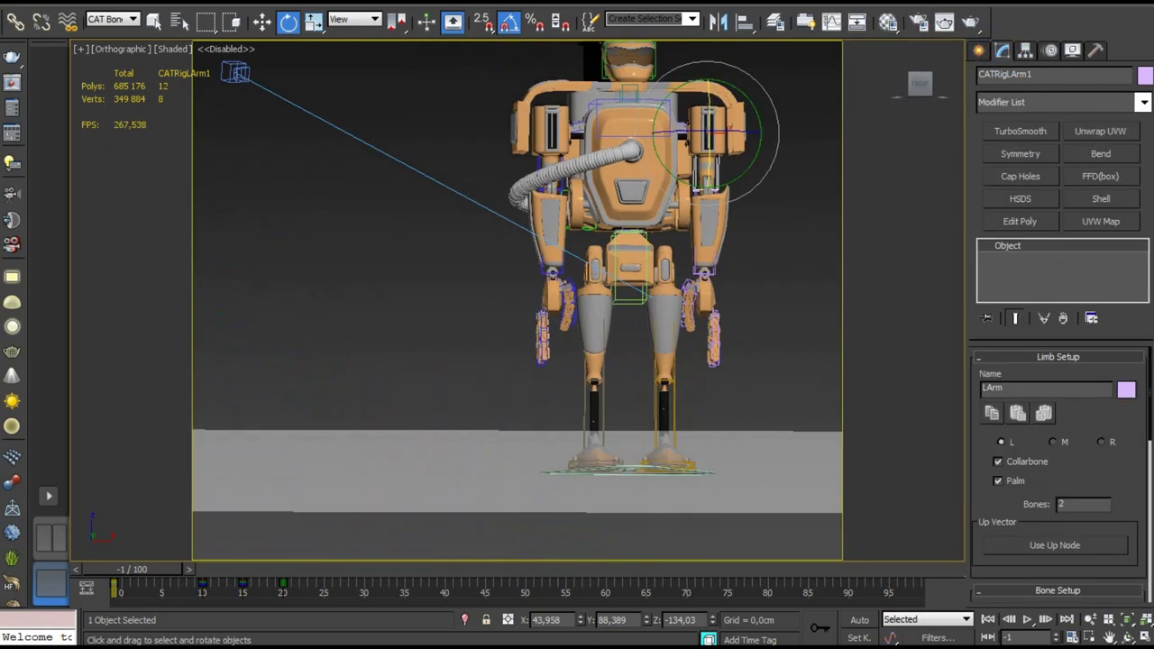
pyautogui.keyDown('alt'); pyautogui.moveTo(763, 226); pyautogui.dragTo(721, 270, button='middle'); pyautogui.keyUp('alt')
pyautogui.keyDown('alt'); pyautogui.moveTo(673, 384); pyautogui.dragTo(649, 360, button='middle'); pyautogui.keyUp('alt')
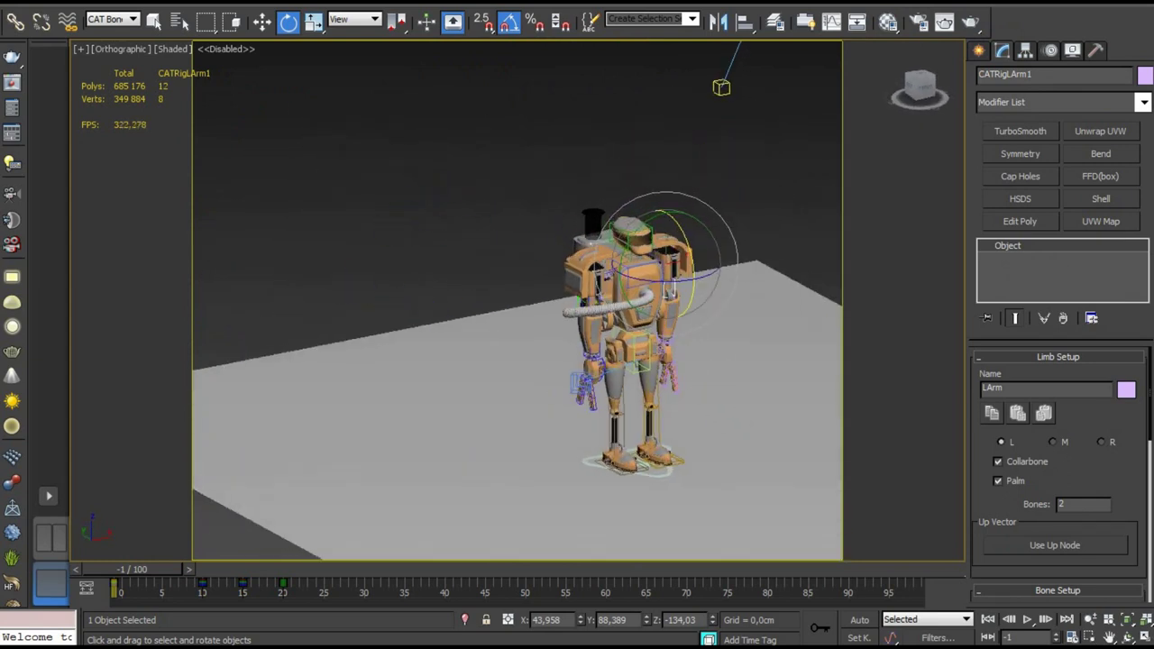
pyautogui.scroll(6, 649, 361)
pyautogui.scroll(-3, 668, 259)
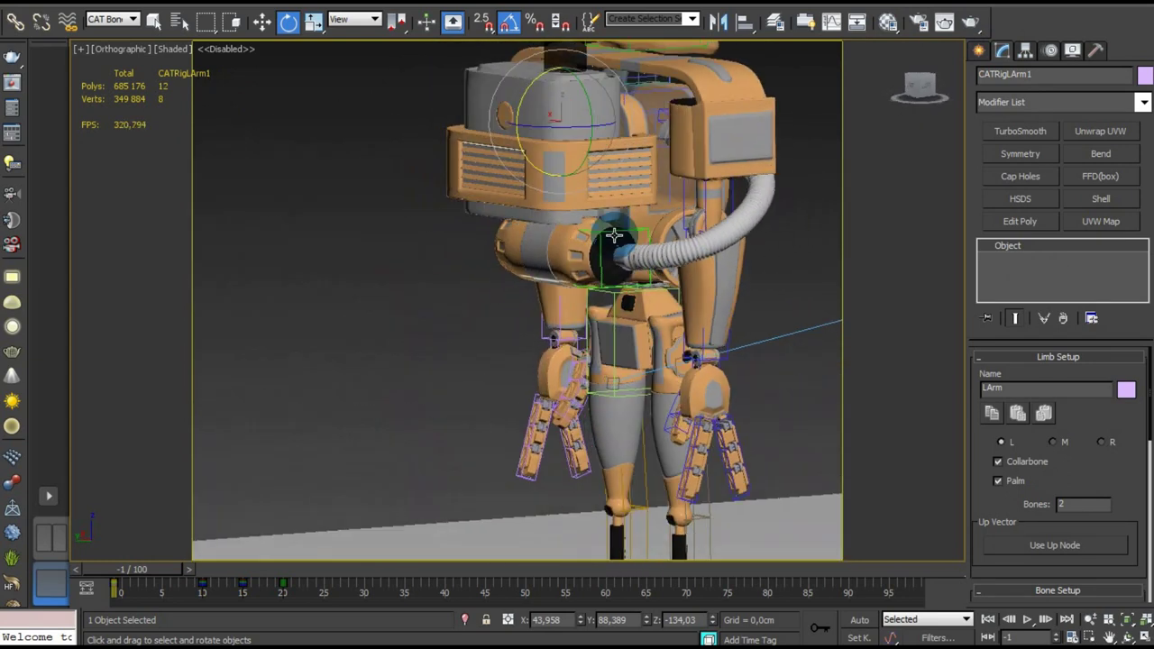
pyautogui.scroll(-3, 648, 295)
# Twist pelvis hub Hub001 around its Z axis.
pyautogui.click(646, 298)
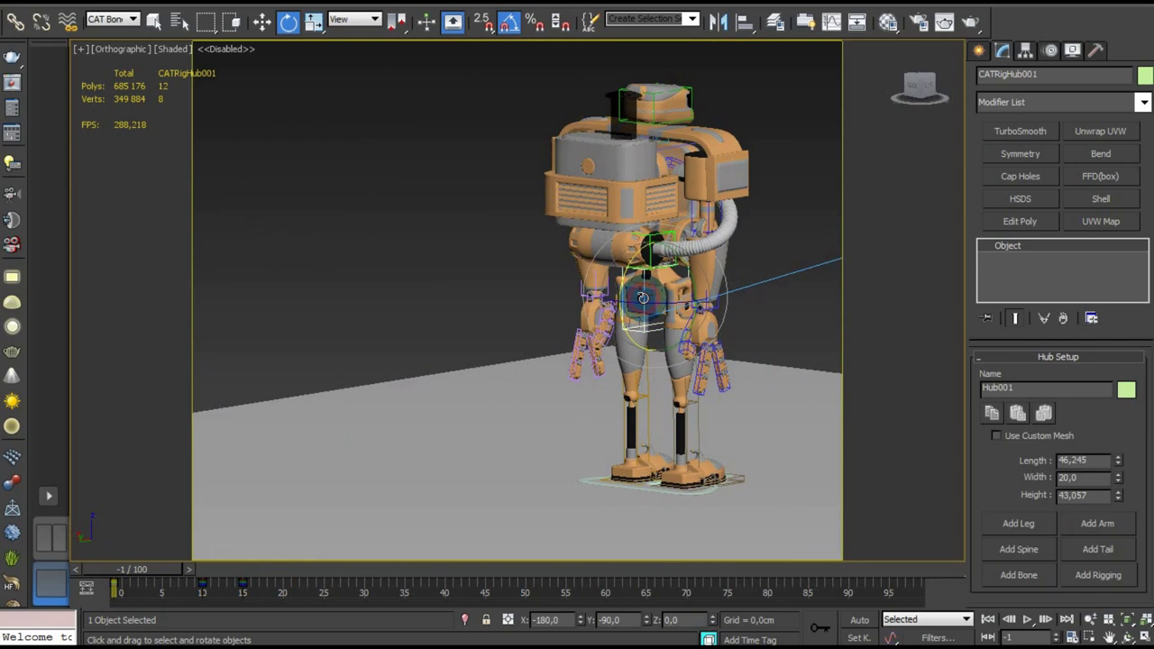
pyautogui.moveTo(633, 303); pyautogui.dragTo(749, 301)
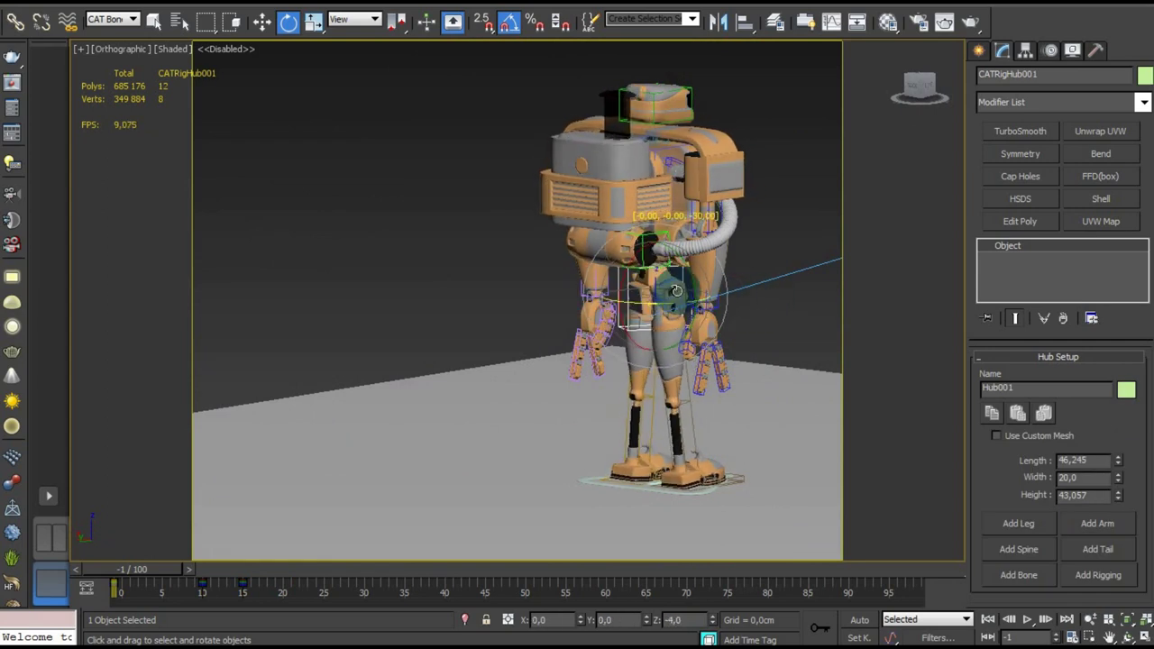
pyautogui.moveTo(748, 300)
pyautogui.keyDown('alt'); pyautogui.mouseDown(button='middle')
pyautogui.moveTo(548, 250)
pyautogui.moveTo(692, 169)
pyautogui.mouseUp(button='middle'); pyautogui.keyUp('alt')
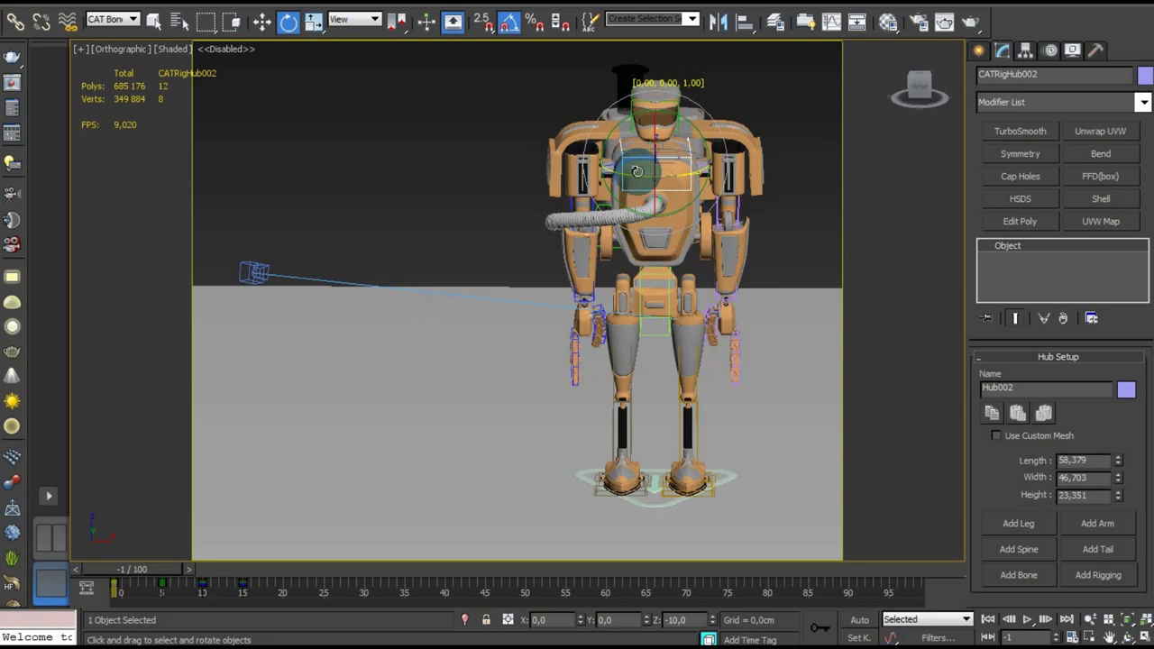
# Rotate chest hub Hub002 around Z and tilt it around X.
pyautogui.moveTo(771, 181)
pyautogui.mouseDown()
pyautogui.moveTo(614, 172)
pyautogui.moveTo(778, 186)
pyautogui.mouseUp()
pyautogui.moveTo(778, 186)
pyautogui.keyDown('alt'); pyautogui.mouseDown(button='middle')
pyautogui.moveTo(732, 220)
pyautogui.moveTo(662, 205)
pyautogui.moveTo(613, 144)
pyautogui.mouseUp(button='middle'); pyautogui.keyUp('alt')
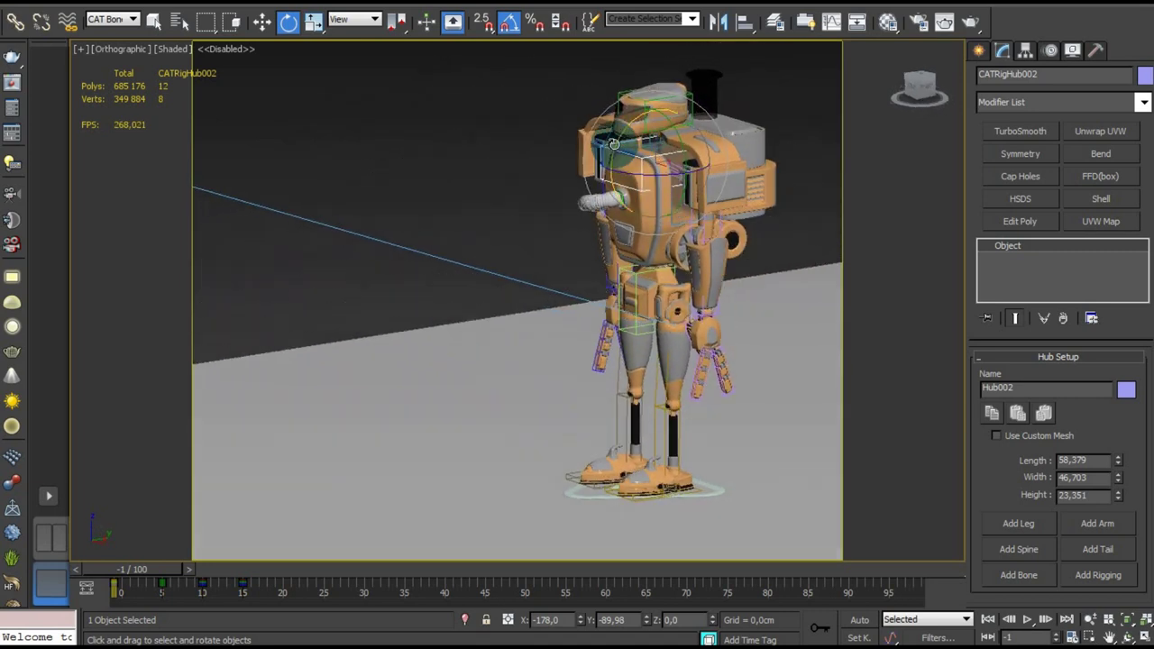
pyautogui.moveTo(596, 168)
pyautogui.mouseDown()
pyautogui.moveTo(814, 142)
pyautogui.moveTo(575, 219)
pyautogui.moveTo(806, 144)
pyautogui.moveTo(673, 176)
pyautogui.mouseUp()
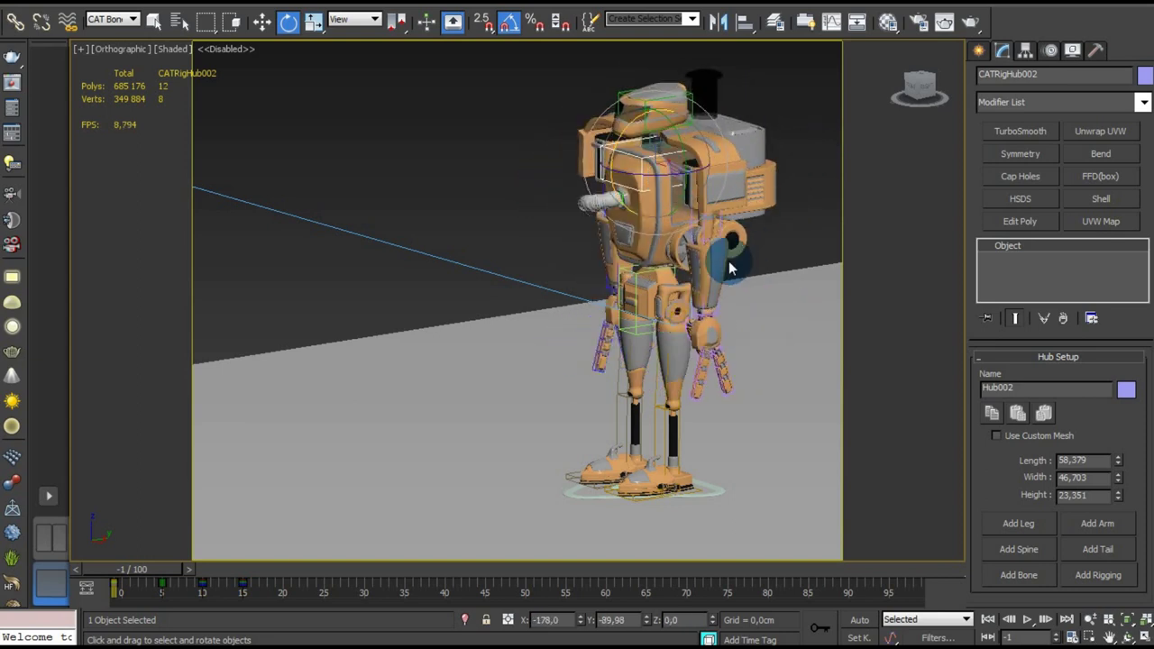
# Rotate CATRigLArmPalm on its Z ring to angle the fingers.
pyautogui.click(701, 310)
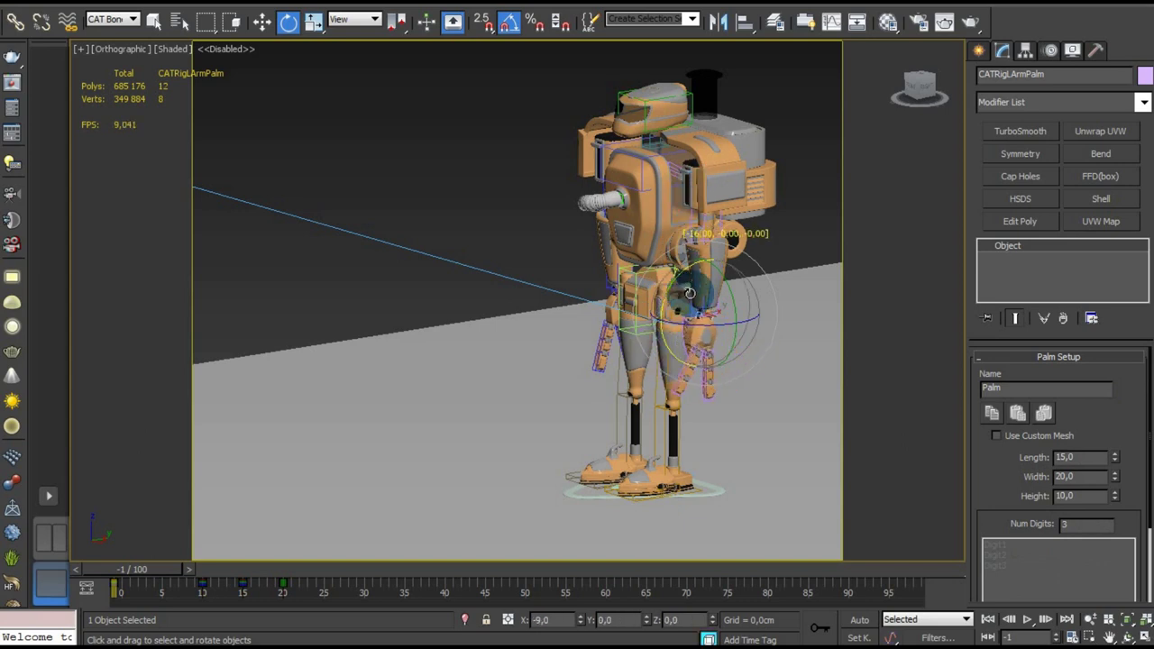
pyautogui.scroll(3, 694, 298)
pyautogui.scroll(3, 646, 268)
pyautogui.moveTo(648, 267)
pyautogui.mouseDown()
pyautogui.moveTo(685, 247)
pyautogui.moveTo(683, 266)
pyautogui.moveTo(737, 258)
pyautogui.moveTo(649, 259)
pyautogui.mouseUp()
pyautogui.scroll(-3, 649, 260)
pyautogui.scroll(-4, 649, 260)
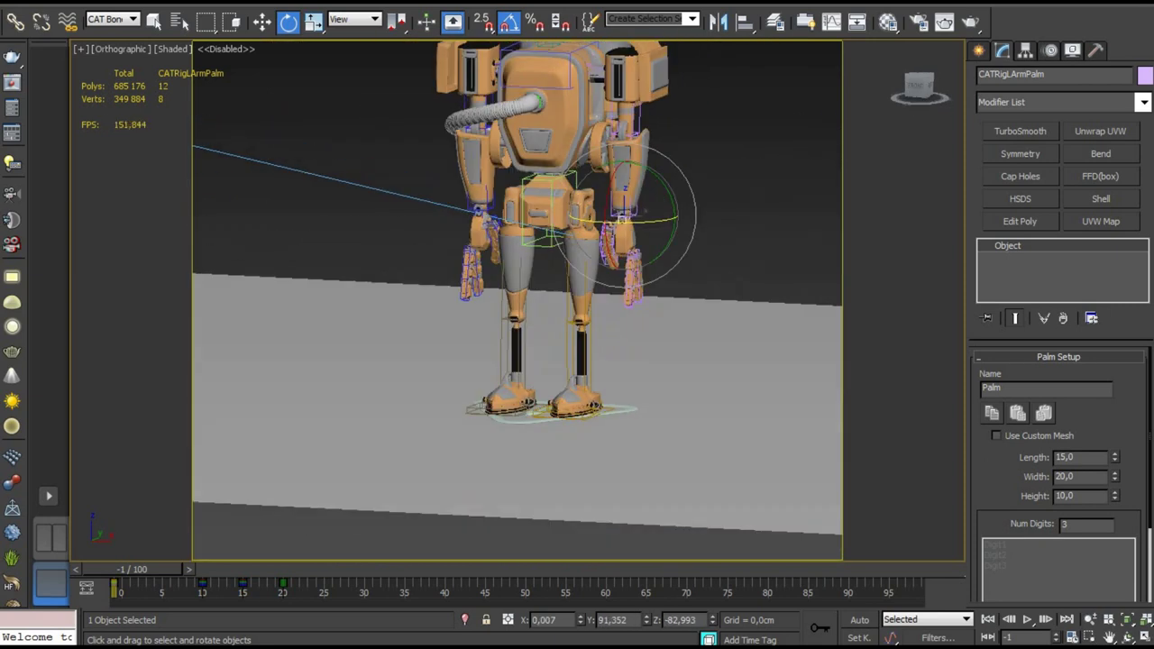
# Orbit around the robot and reselect chest hub Hub002.
pyautogui.moveTo(649, 260)
pyautogui.keyDown('alt'); pyautogui.mouseDown(button='middle')
pyautogui.moveTo(664, 241)
pyautogui.moveTo(762, 216)
pyautogui.moveTo(762, 278)
pyautogui.moveTo(632, 320)
pyautogui.mouseUp(button='middle'); pyautogui.keyUp('alt')
pyautogui.scroll(3, 643, 308)
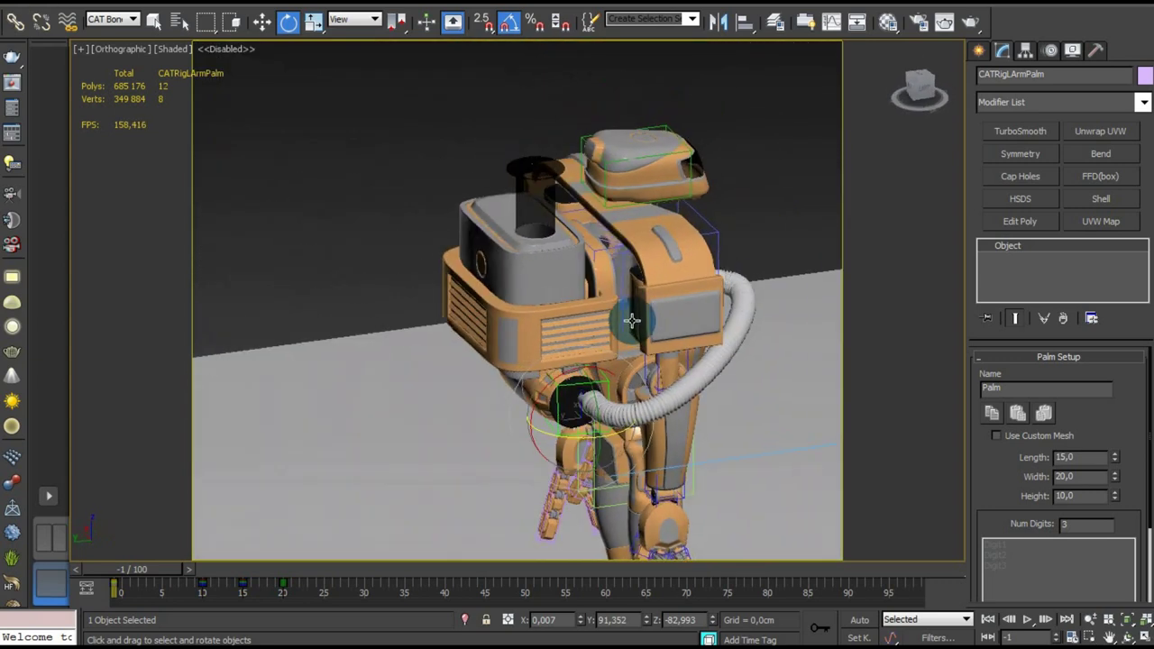
pyautogui.click(610, 255)
pyautogui.scroll(-3, 610, 256)
pyautogui.moveTo(611, 255)
pyautogui.keyDown('alt'); pyautogui.mouseDown(button='middle')
pyautogui.moveTo(577, 257)
pyautogui.moveTo(646, 242)
pyautogui.mouseUp(button='middle'); pyautogui.keyUp('alt')
pyautogui.scroll(2, 640, 245)
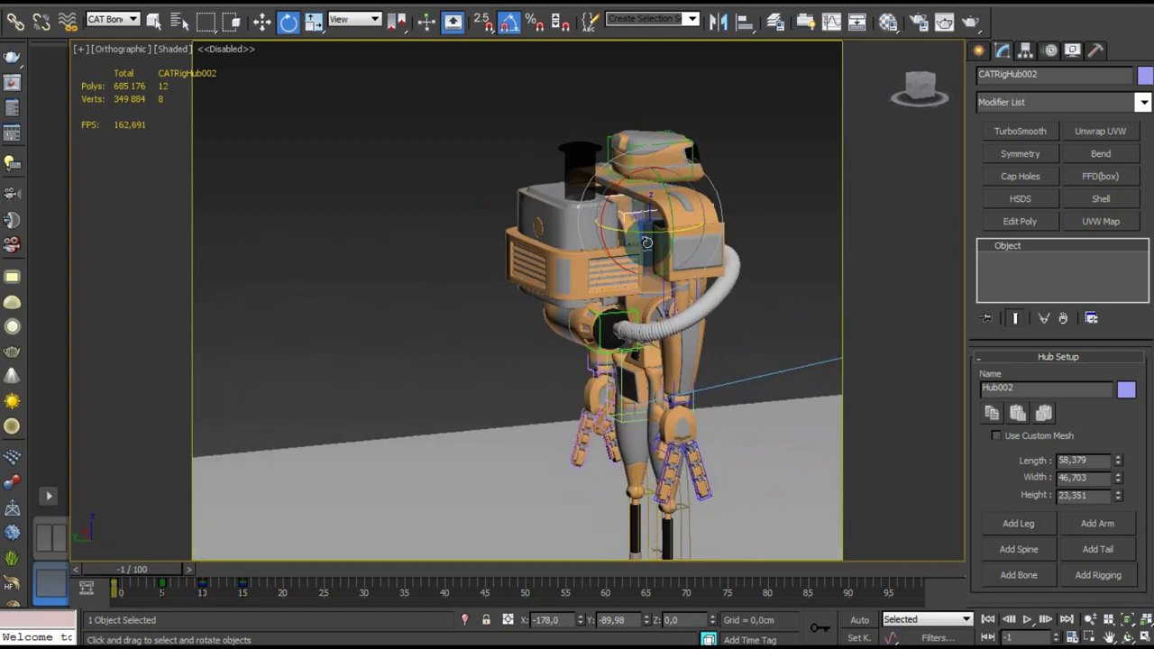
pyautogui.moveTo(611, 196); pyautogui.dragTo(709, 195)
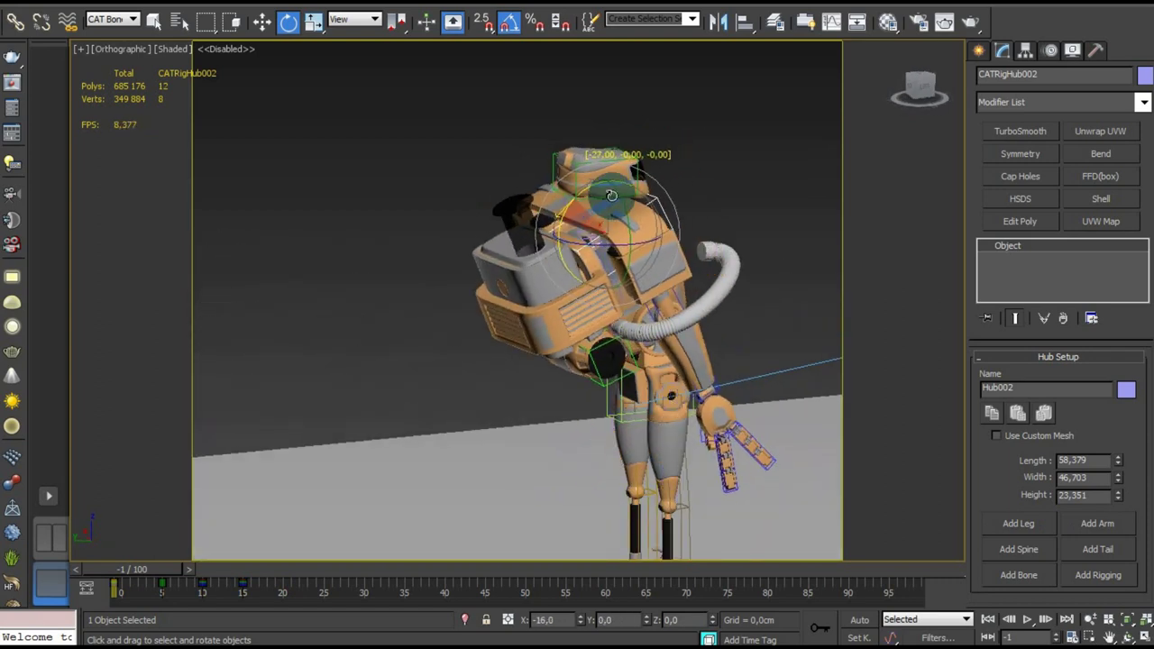
pyautogui.moveTo(709, 196); pyautogui.dragTo(595, 272)
pyautogui.keyDown('alt'); pyautogui.moveTo(595, 272); pyautogui.dragTo(648, 283, button='middle'); pyautogui.keyUp('alt')
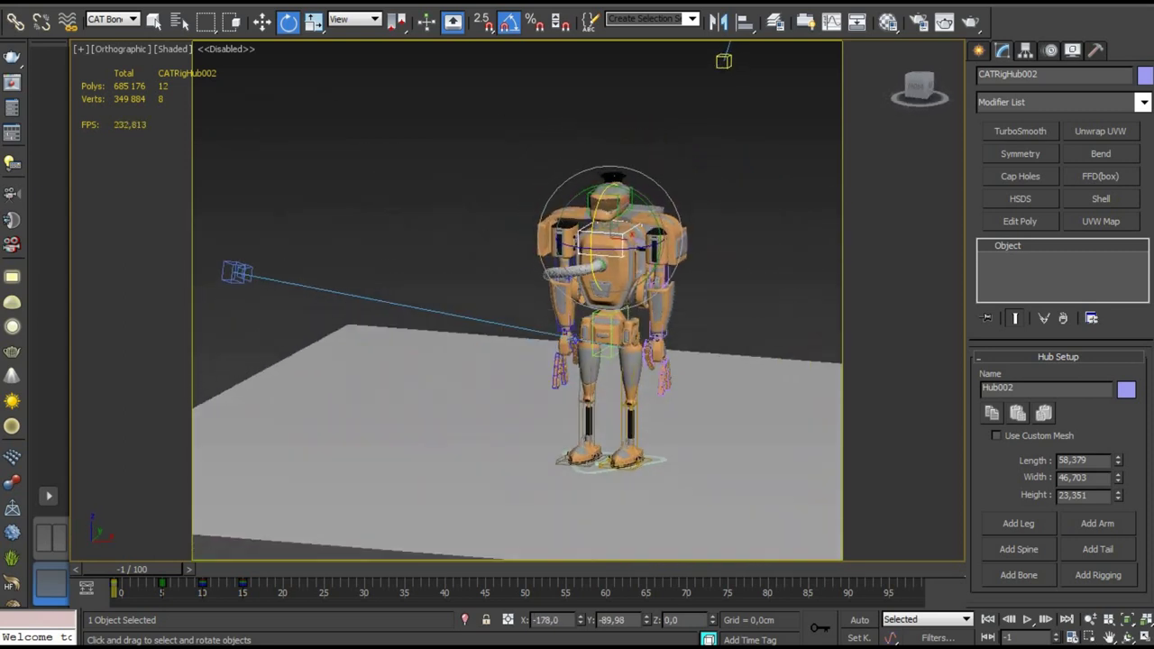
pyautogui.scroll(5, 647, 283)
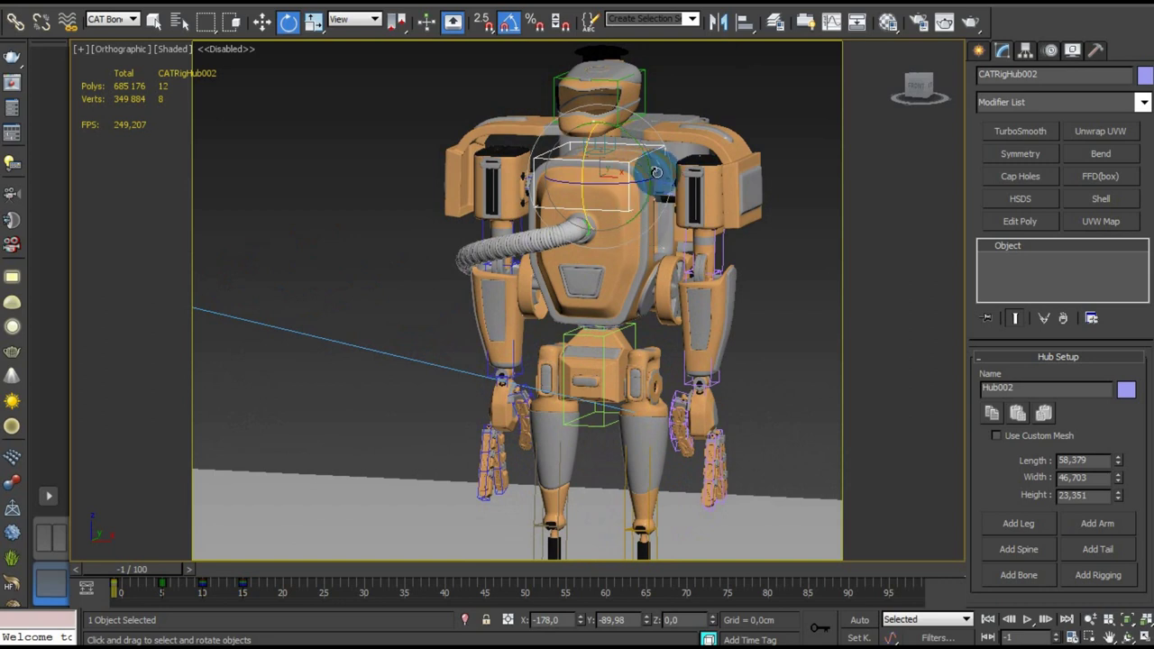
pyautogui.scroll(-3, 635, 175)
pyautogui.moveTo(636, 175)
pyautogui.keyDown('alt'); pyautogui.mouseDown(button='middle')
pyautogui.moveTo(523, 189)
pyautogui.moveTo(631, 194)
pyautogui.mouseUp(button='middle'); pyautogui.keyUp('alt')
pyautogui.scroll(4, 522, 226)
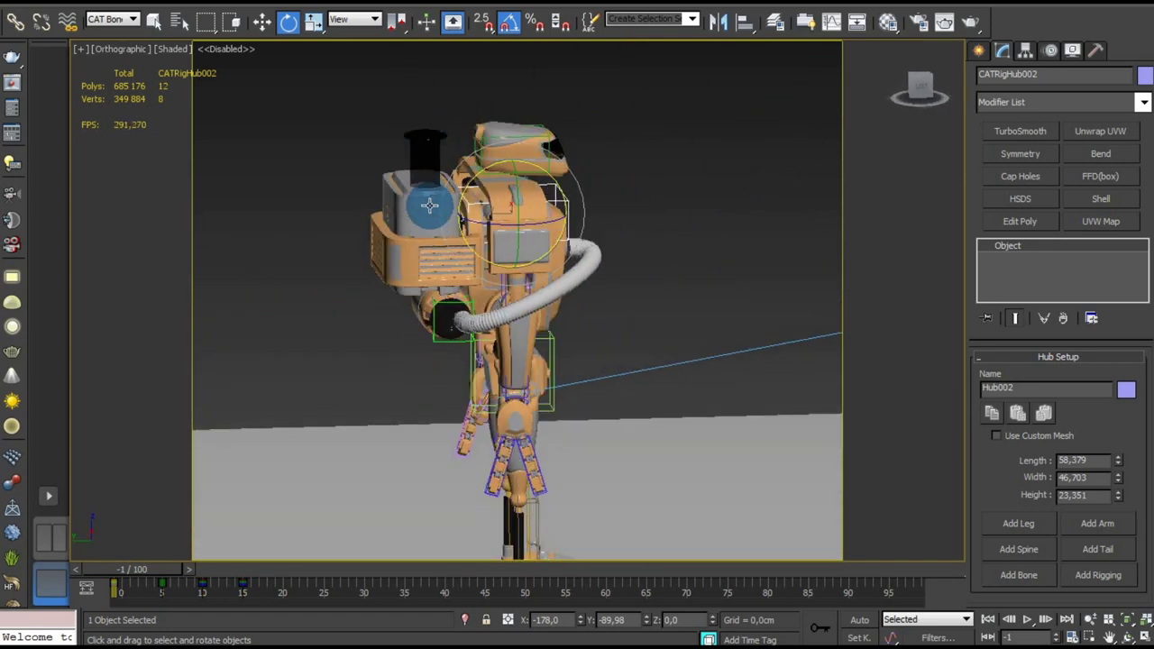
pyautogui.moveTo(441, 163)
pyautogui.keyDown('alt'); pyautogui.mouseDown(button='middle')
pyautogui.moveTo(471, 294)
pyautogui.moveTo(349, 315)
pyautogui.mouseUp(button='middle'); pyautogui.keyUp('alt')
pyautogui.keyDown('alt'); pyautogui.moveTo(572, 249); pyautogui.dragTo(560, 237, button='middle'); pyautogui.keyUp('alt')
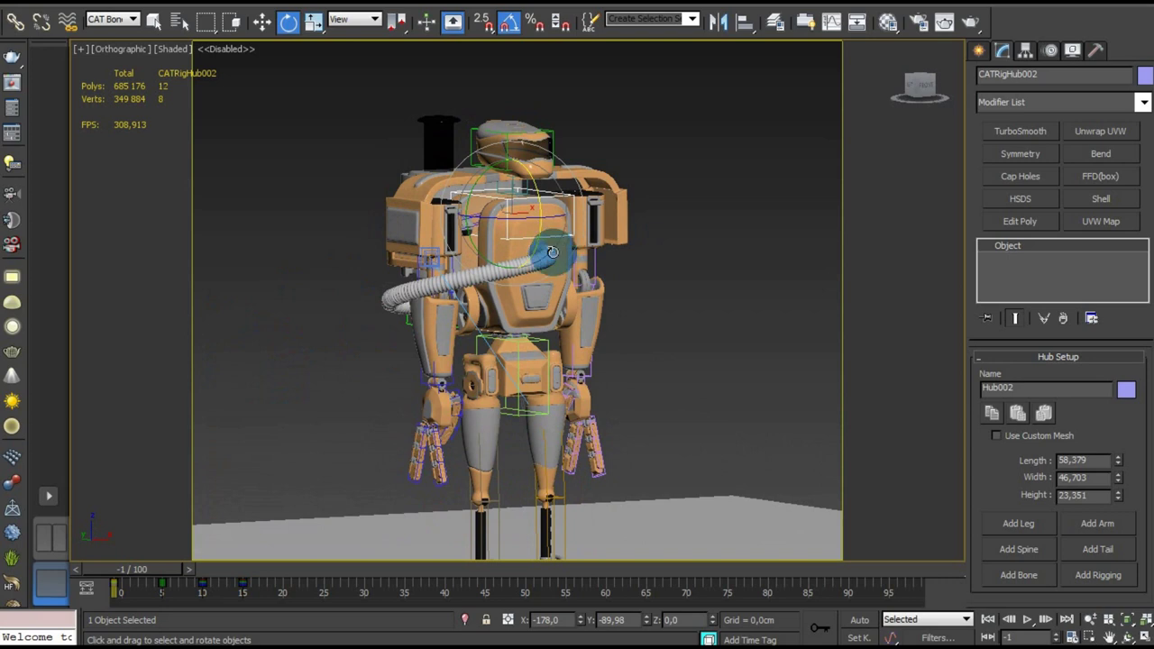
pyautogui.keyDown('alt'); pyautogui.moveTo(394, 286); pyautogui.dragTo(539, 276, button='middle'); pyautogui.keyUp('alt')
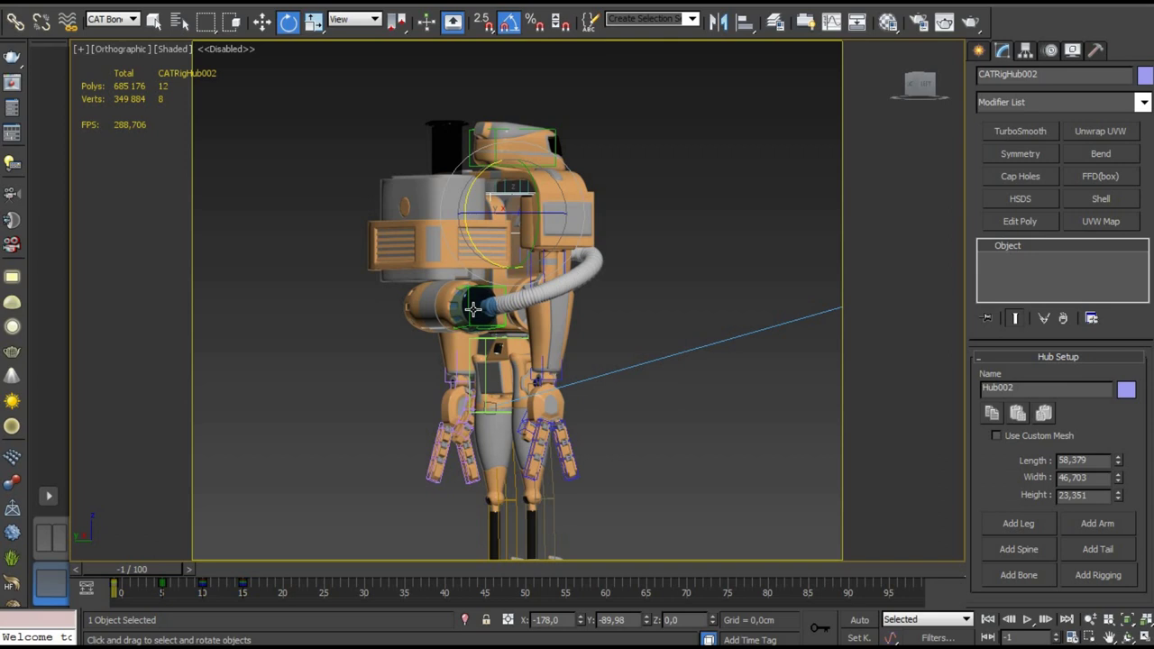
pyautogui.moveTo(473, 309)
pyautogui.keyDown('alt'); pyautogui.mouseDown(button='middle')
pyautogui.moveTo(577, 306)
pyautogui.moveTo(469, 306)
pyautogui.moveTo(577, 307)
pyautogui.moveTo(478, 307)
pyautogui.moveTo(505, 307)
pyautogui.moveTo(513, 406)
pyautogui.moveTo(505, 298)
pyautogui.moveTo(450, 271)
pyautogui.moveTo(523, 271)
pyautogui.moveTo(415, 270)
pyautogui.moveTo(433, 270)
pyautogui.moveTo(469, 306)
pyautogui.moveTo(487, 270)
pyautogui.moveTo(451, 280)
pyautogui.moveTo(469, 271)
pyautogui.mouseUp(button='middle'); pyautogui.keyUp('alt')
pyautogui.scroll(-3, 486, 307)
pyautogui.press('f')
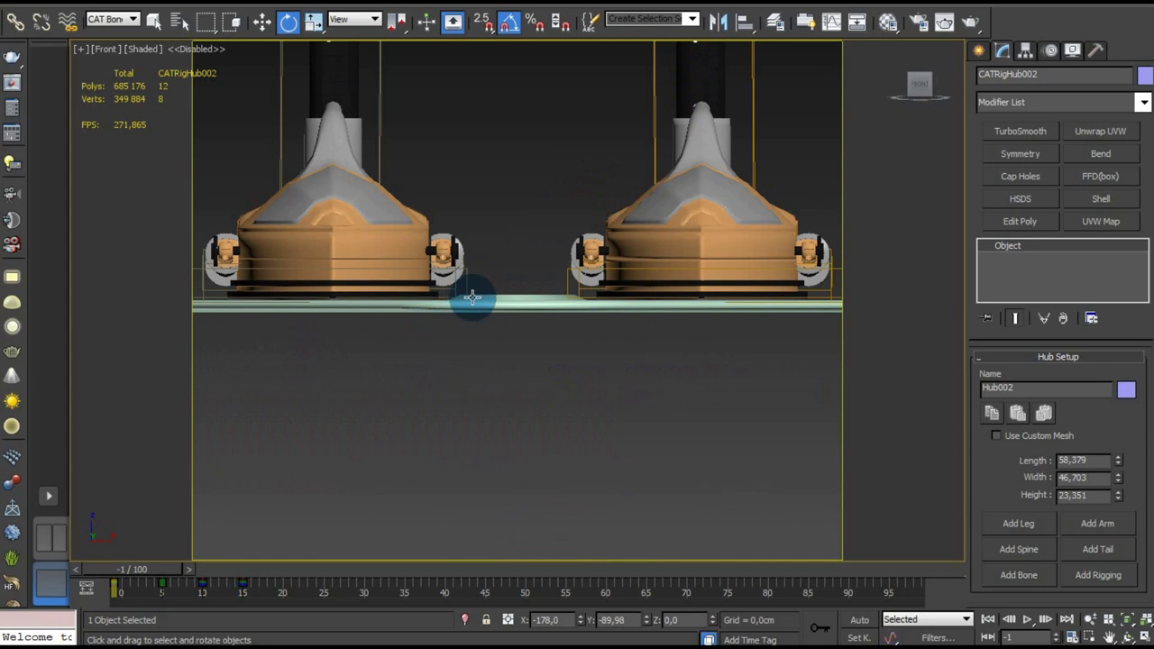
pyautogui.press('z')
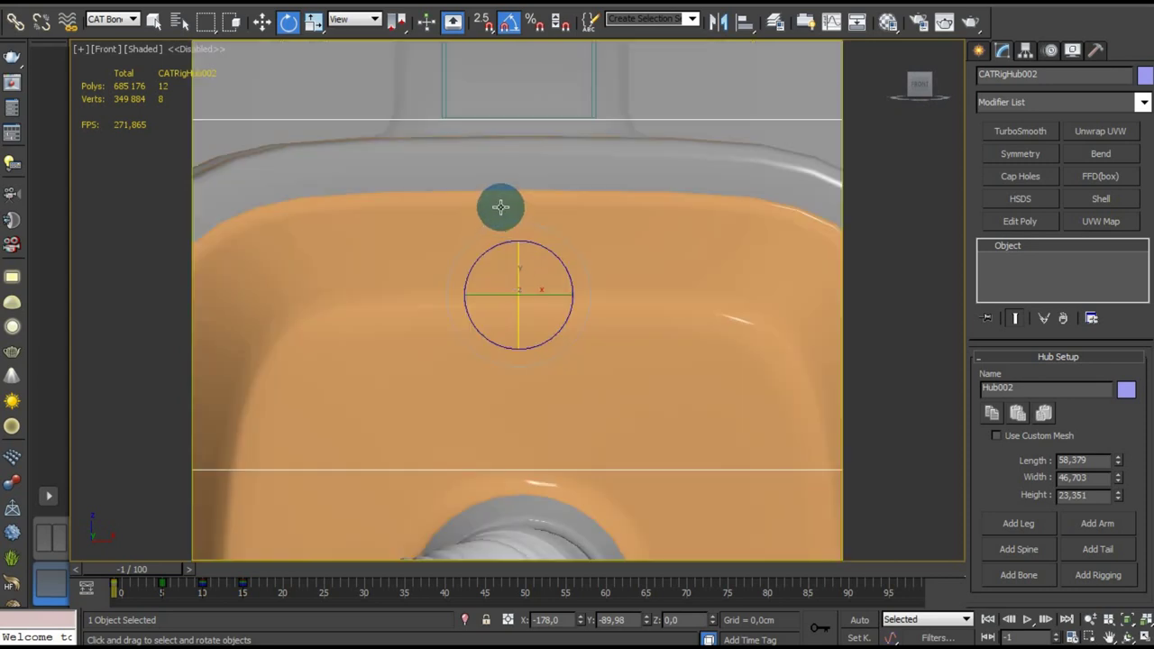
pyautogui.scroll(-5, 500, 207)
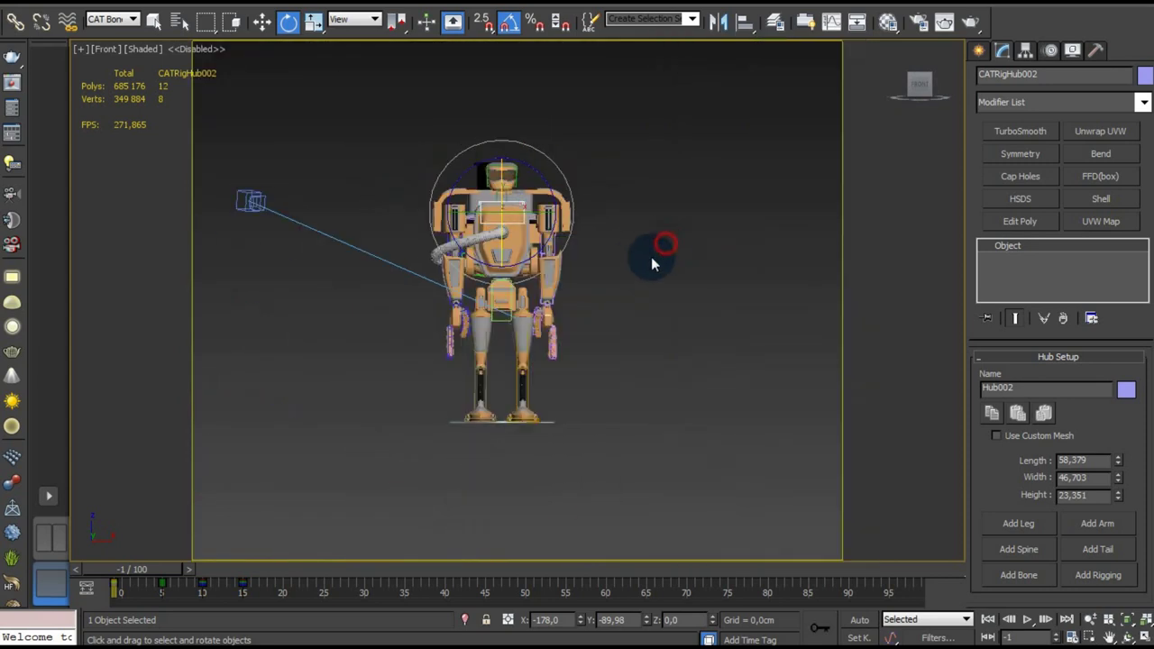
pyautogui.click(654, 281)
pyautogui.scroll(3, 639, 266)
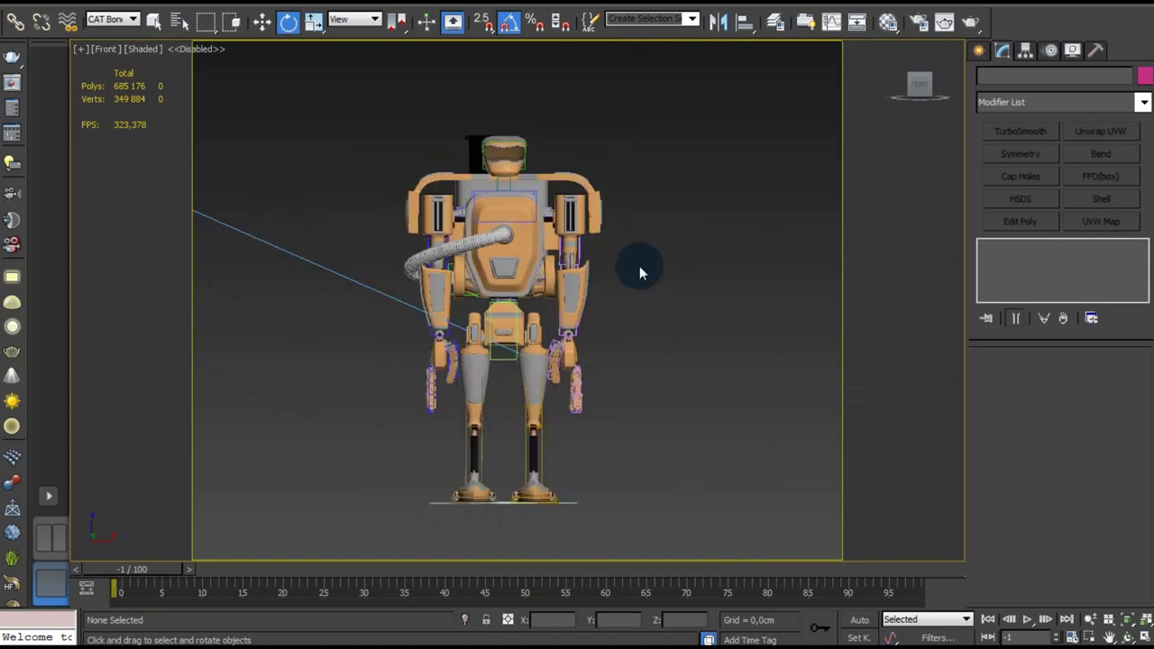
pyautogui.scroll(2, 671, 267)
pyautogui.moveTo(669, 263); pyautogui.dragTo(695, 247, button='middle')
pyautogui.scroll(-2, 706, 247)
pyautogui.scroll(2, 677, 273)
pyautogui.scroll(1, 677, 273)
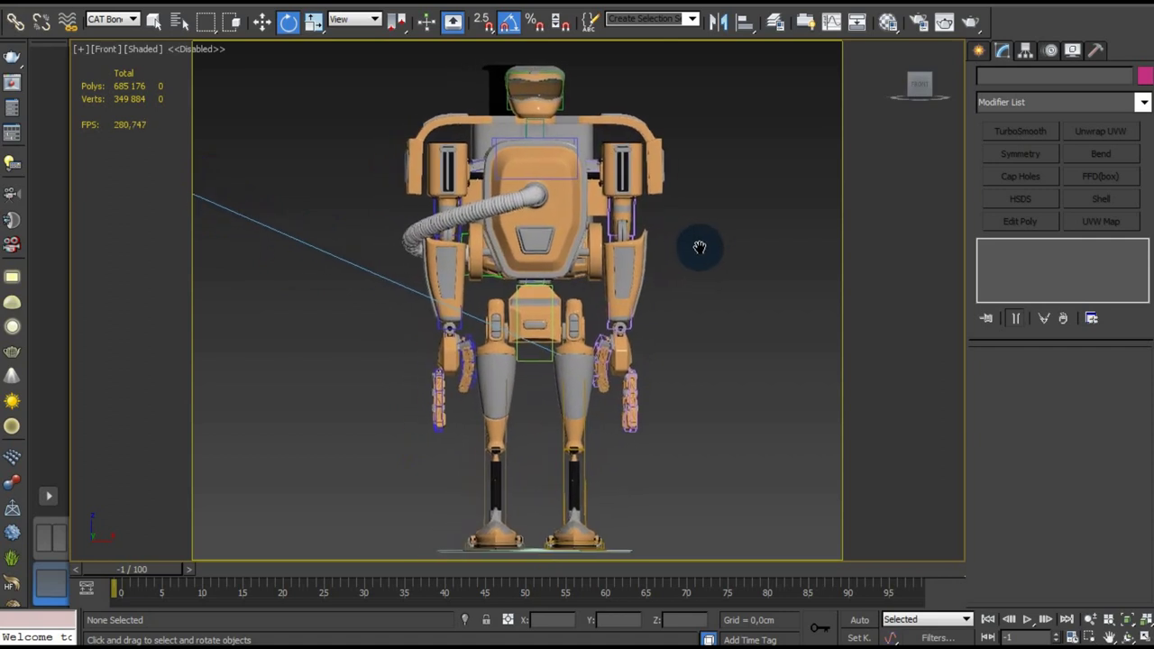
pyautogui.moveTo(368, 314)
pyautogui.keyDown('alt'); pyautogui.mouseDown(button='middle')
pyautogui.moveTo(445, 324)
pyautogui.moveTo(406, 541)
pyautogui.moveTo(412, 481)
pyautogui.moveTo(464, 378)
pyautogui.moveTo(594, 345)
pyautogui.mouseUp(button='middle'); pyautogui.keyUp('alt')
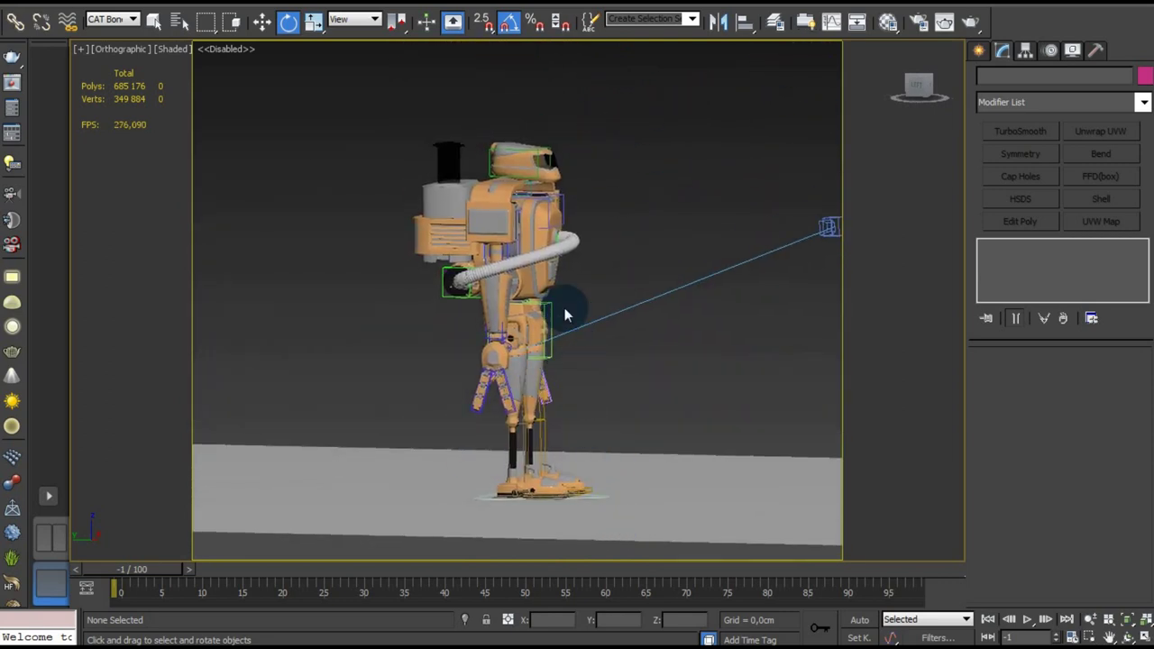
# Test-rotate the chest hub, cancel it, and scrub the timeline back to the start.
pyautogui.click(561, 209)
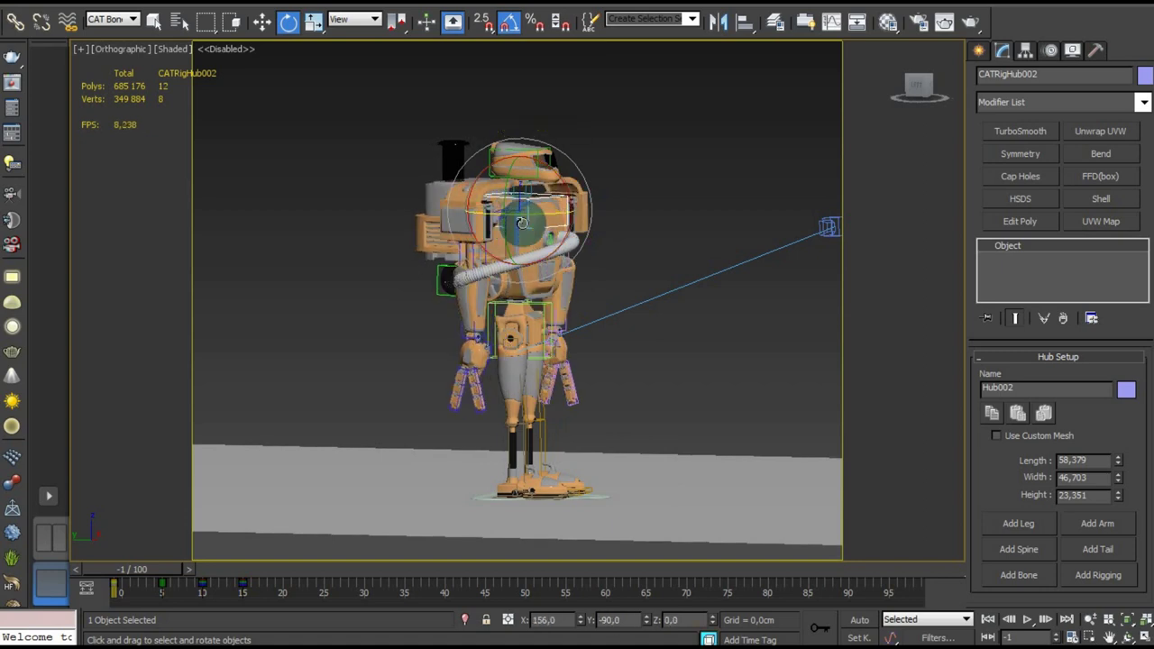
pyautogui.moveTo(541, 213); pyautogui.dragTo(313, 538)
pyautogui.rightClick(314, 537)
pyautogui.moveTo(159, 573)
pyautogui.mouseDown()
pyautogui.moveTo(261, 567)
pyautogui.moveTo(135, 568)
pyautogui.mouseUp()
pyautogui.press('e')
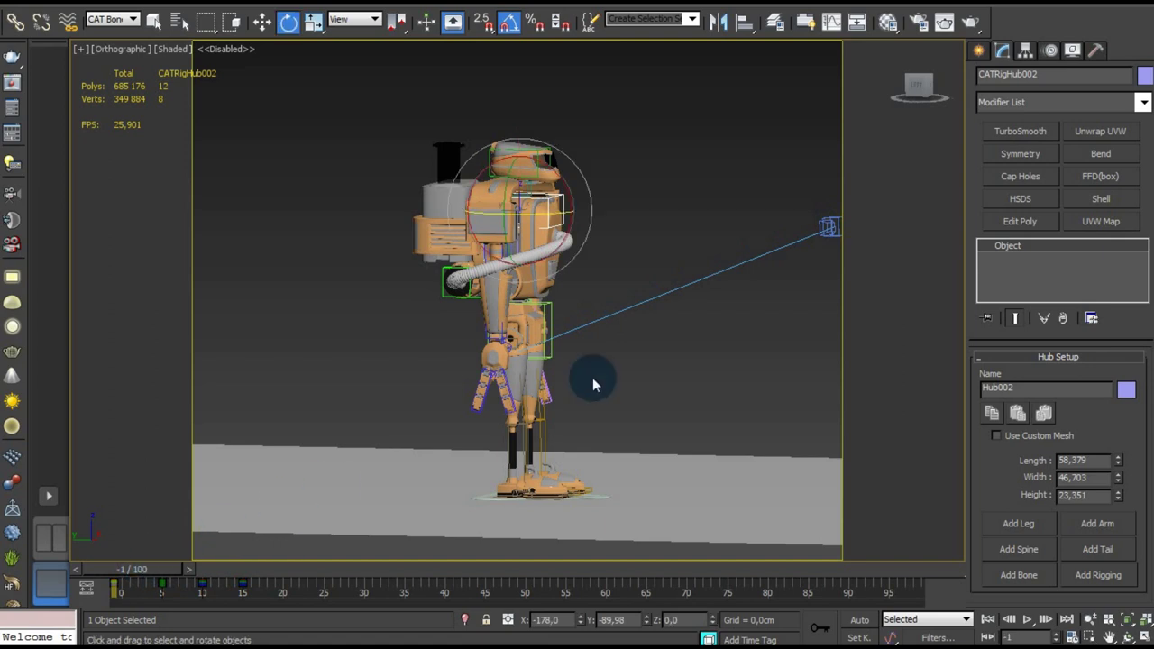
pyautogui.click(209, 539)
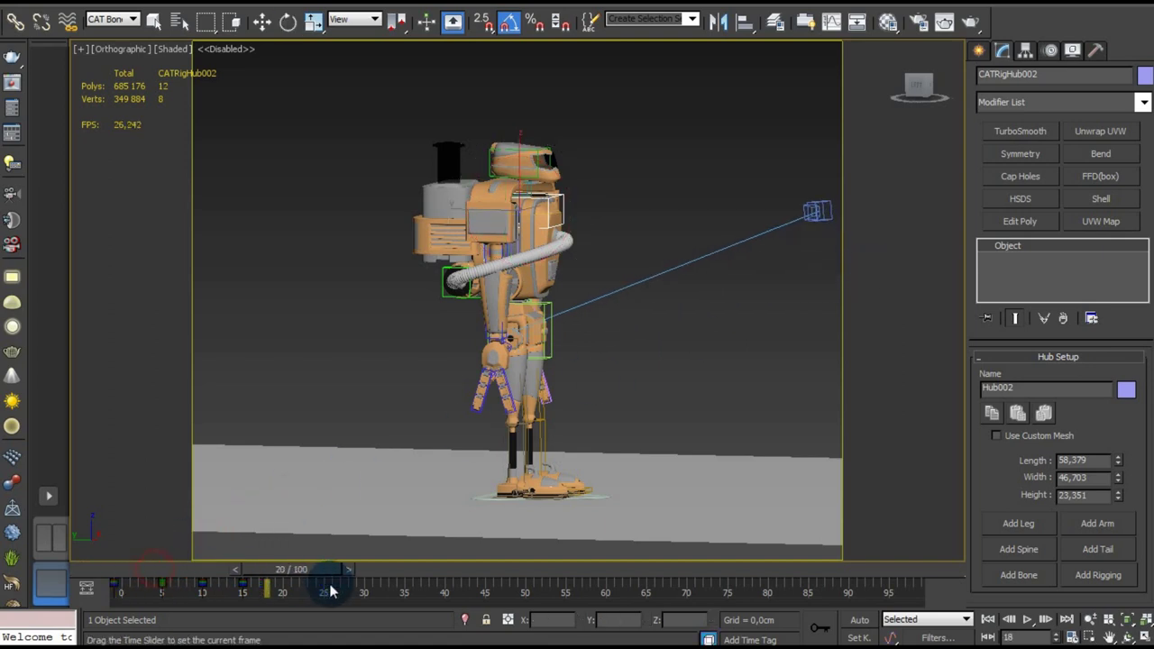
pyautogui.moveTo(152, 571); pyautogui.dragTo(28, 574)
# Select pelvis hub Hub001 and show its Layer Manager in the Motion panel.
pyautogui.click(605, 420)
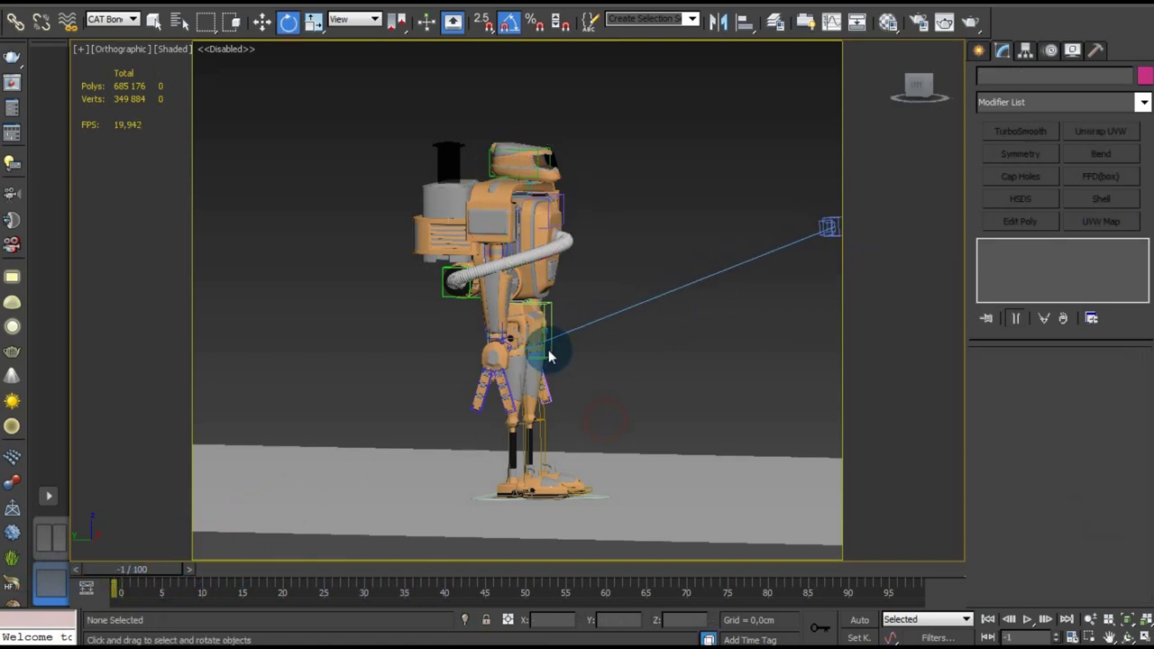
pyautogui.click(552, 315)
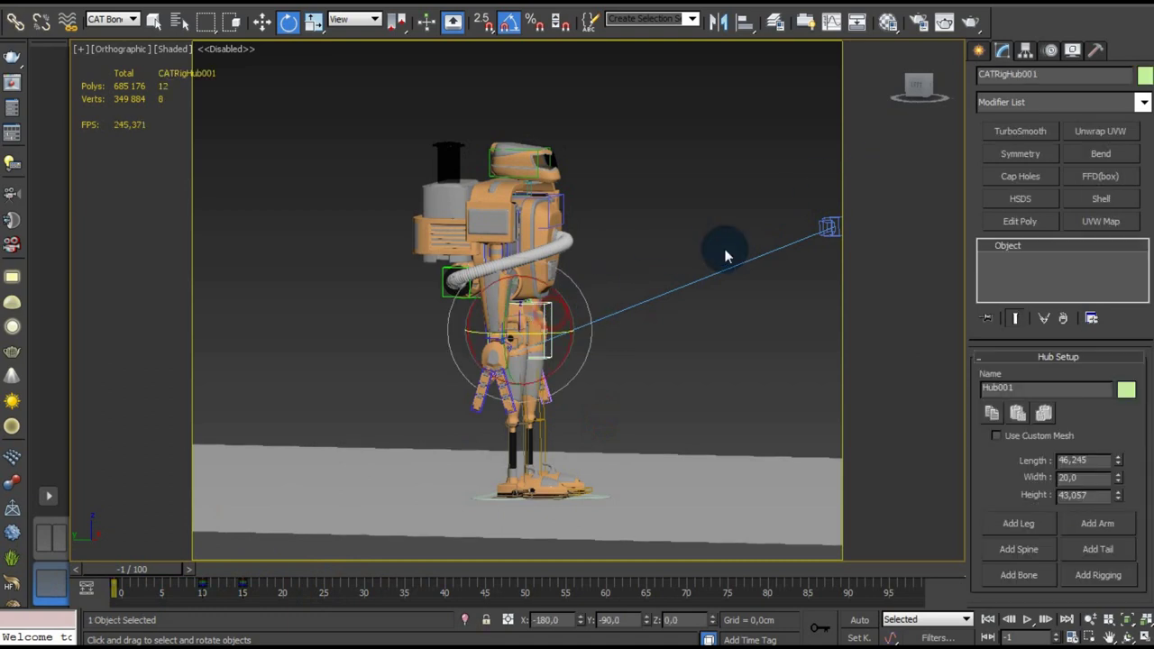
pyautogui.click(1048, 51)
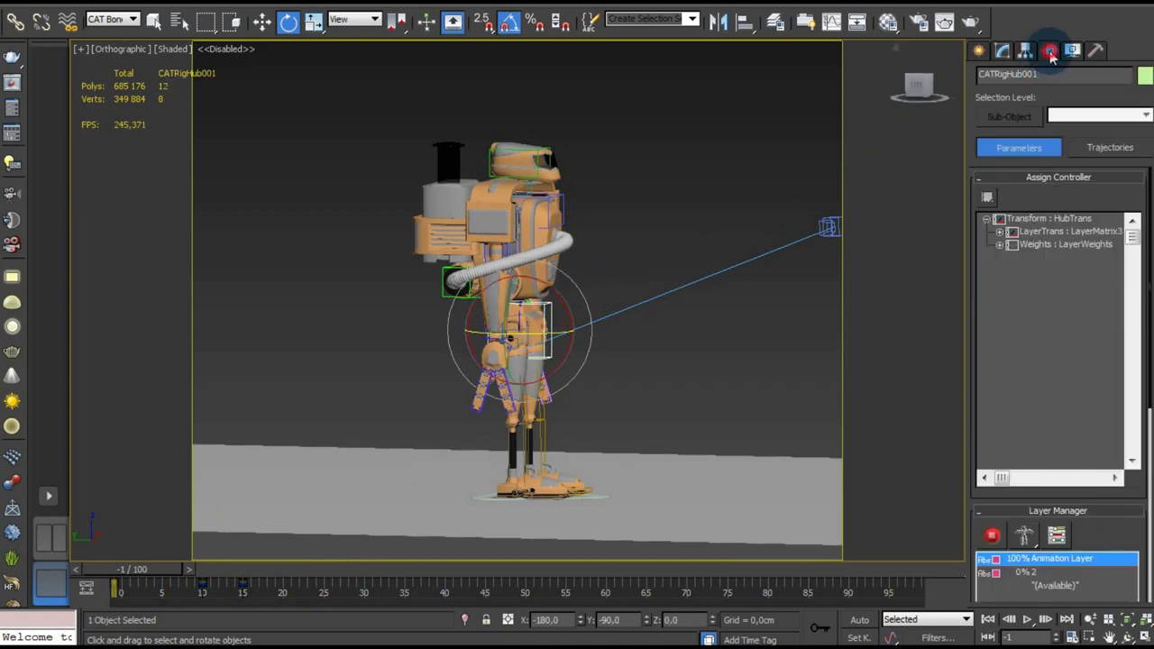
# Toggle Animation Mode and scrub to frame 15 to see the raised two-finger hand gesture.
pyautogui.click(991, 536)
pyautogui.moveTo(135, 569); pyautogui.dragTo(258, 580)
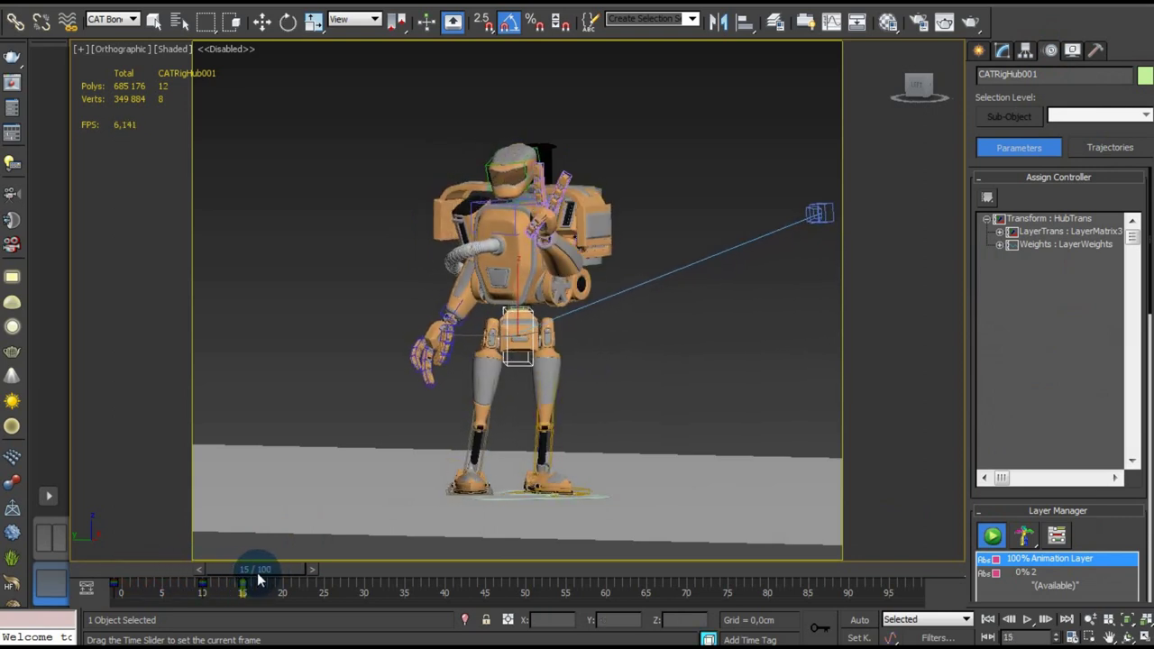
pyautogui.press('e')
pyautogui.moveTo(322, 365)
pyautogui.keyDown('alt'); pyautogui.mouseDown(button='middle')
pyautogui.moveTo(399, 355)
pyautogui.moveTo(356, 365)
pyautogui.moveTo(348, 330)
pyautogui.moveTo(325, 336)
pyautogui.mouseUp(button='middle'); pyautogui.keyUp('alt')
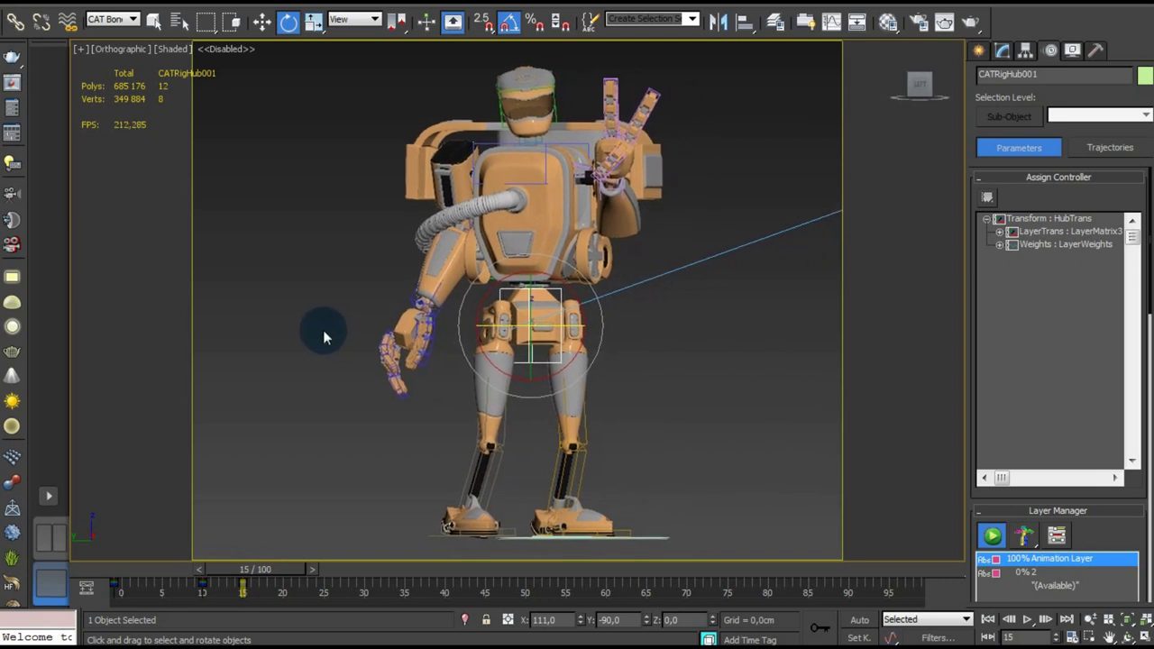